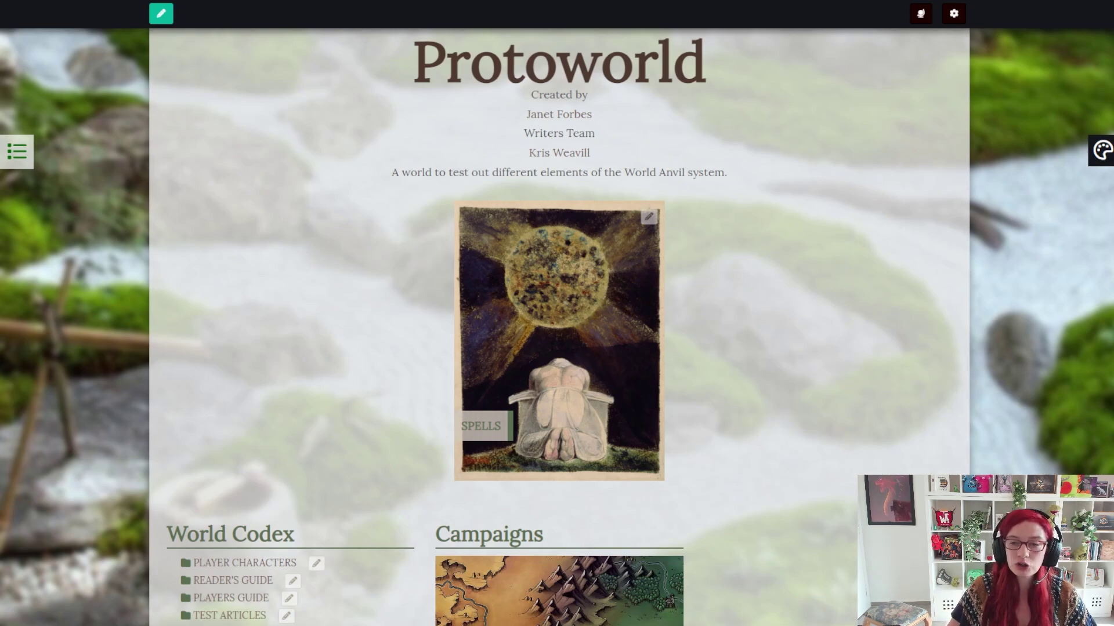
- Open Protoworld's Styling settings and browse the theme list, keeping Dungeons & Dragons
left_click(953, 13)
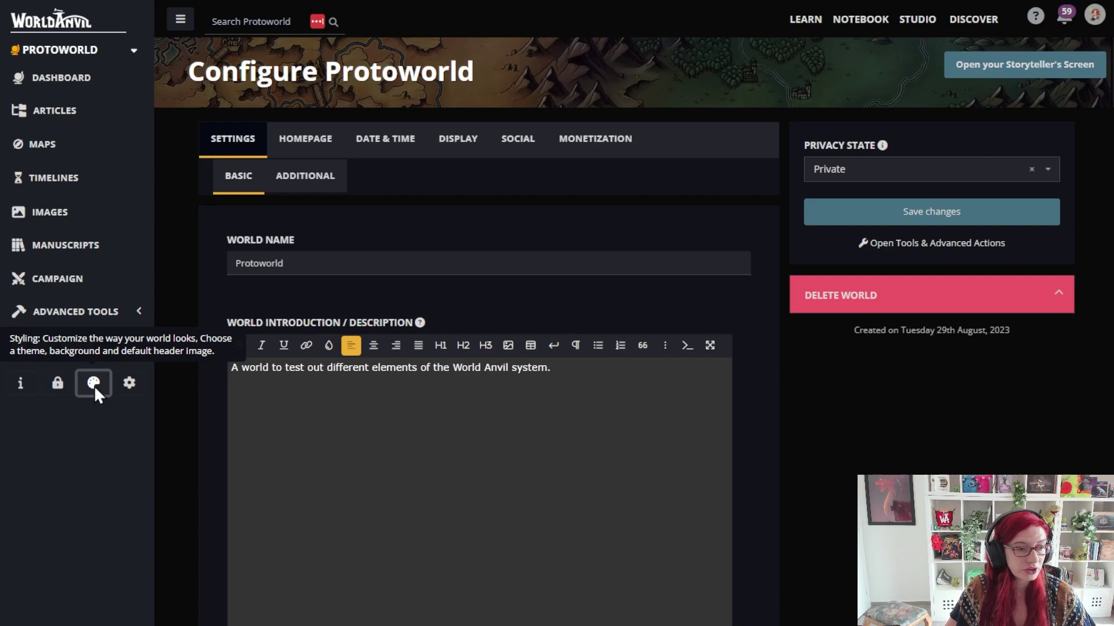
left_click(94, 385)
left_click(743, 224)
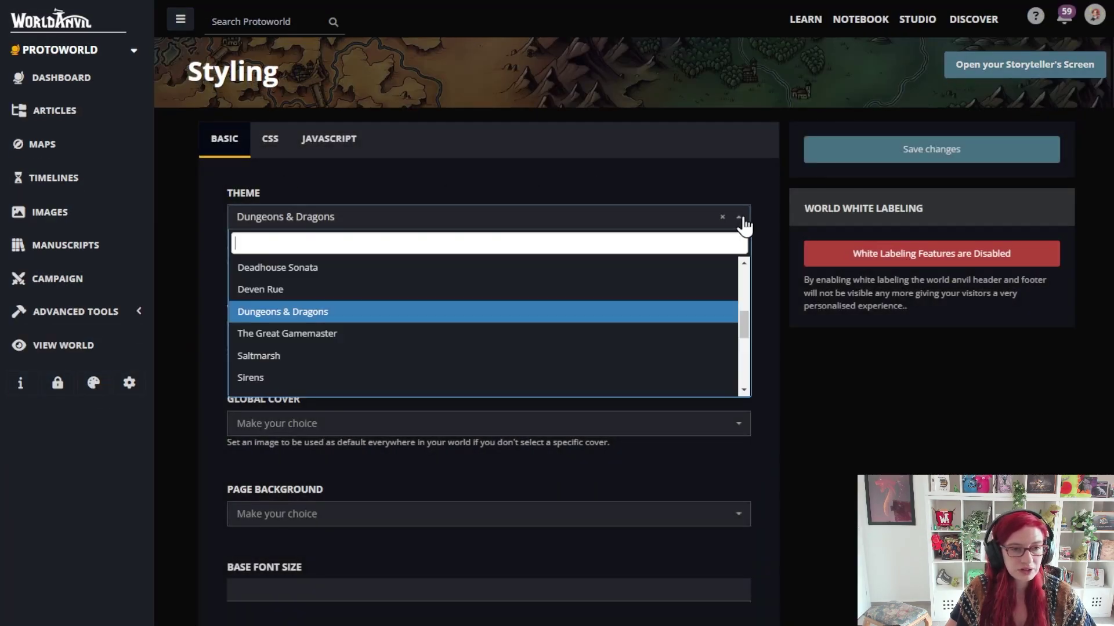
scroll(584, 298, "down", 5)
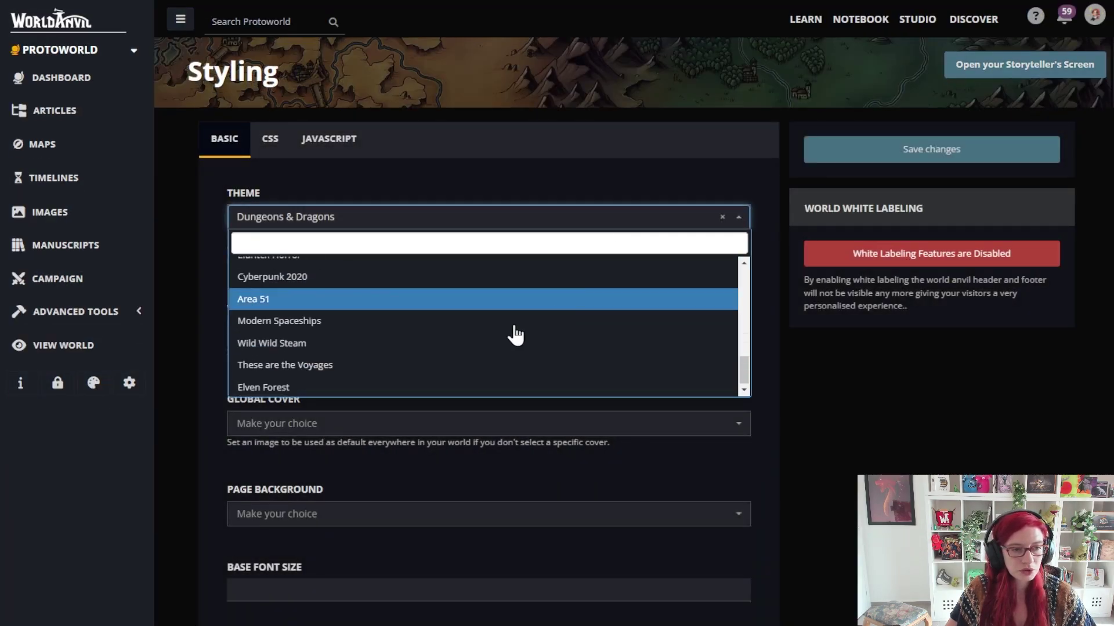
left_click(905, 169)
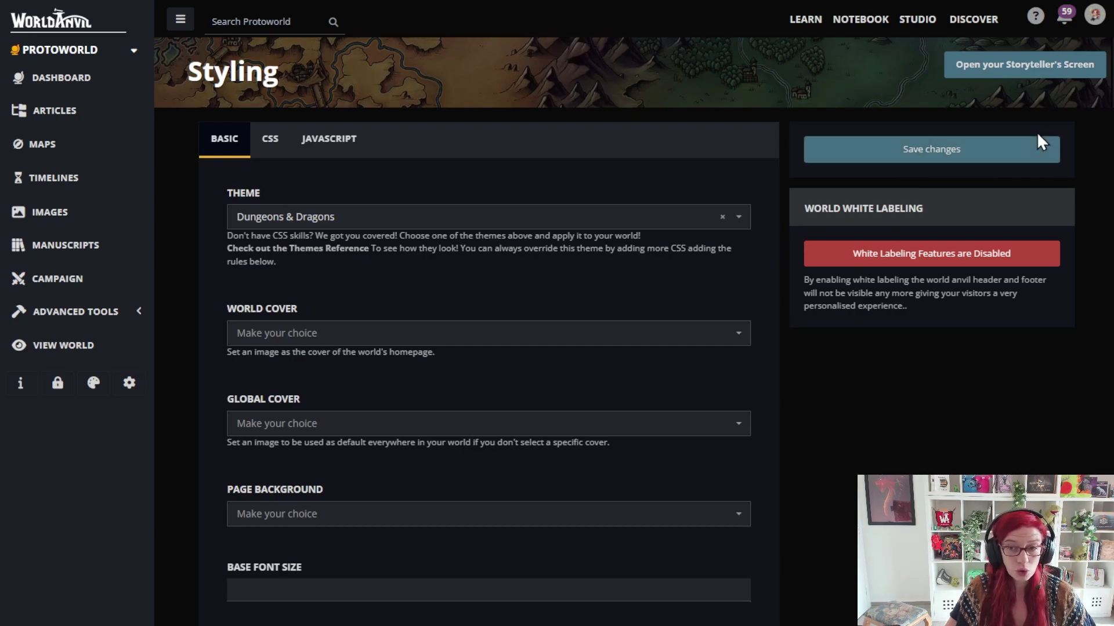
- Preview the Deven Rue, Opulent, Notebook and Stars themes, then save These are the Voyages
key("ctrl+Tab")
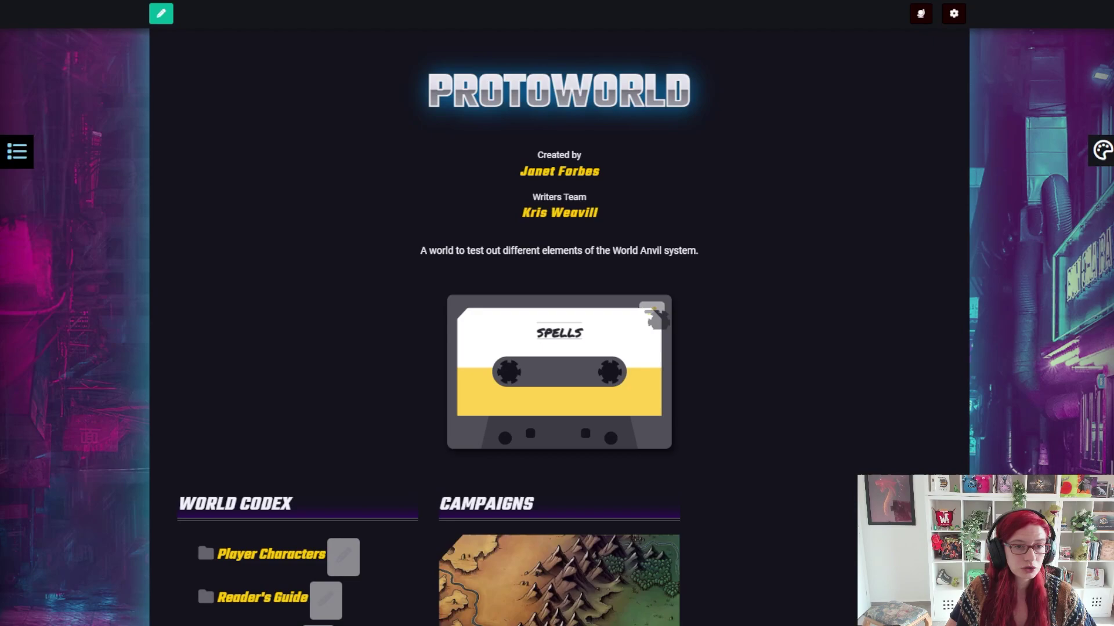
left_click(1098, 155)
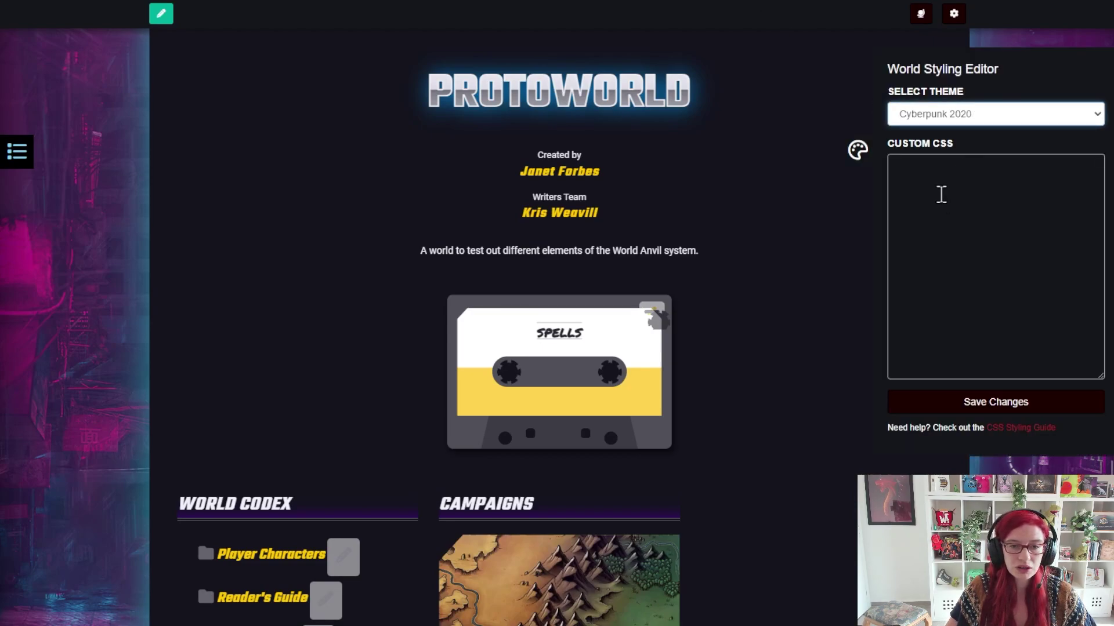
key("Down")
key("Down")
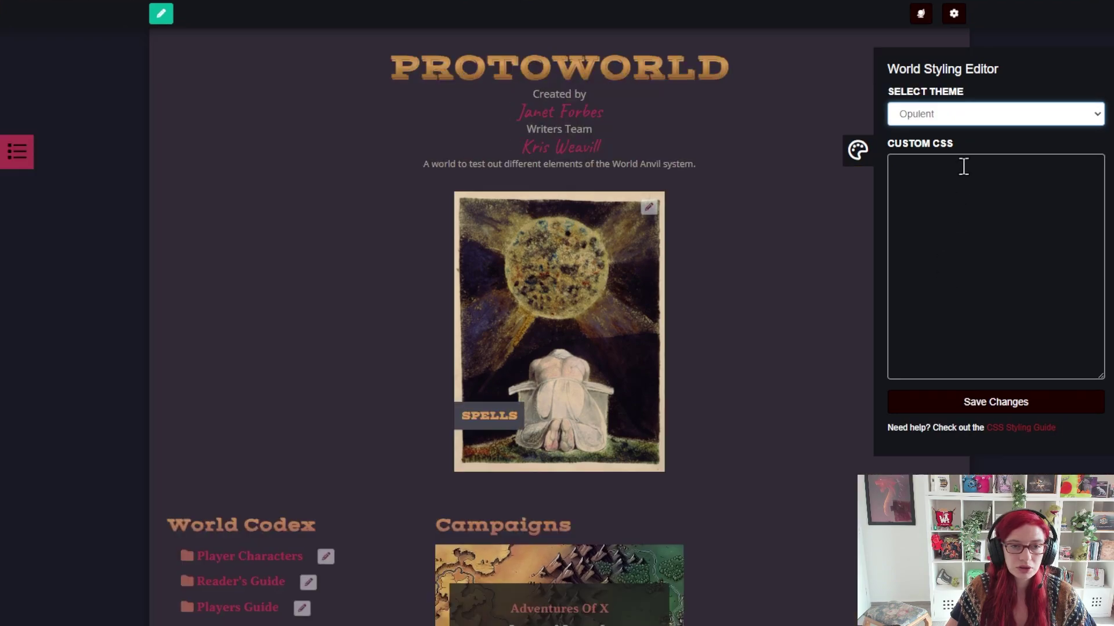
key("Down")
key("Down")
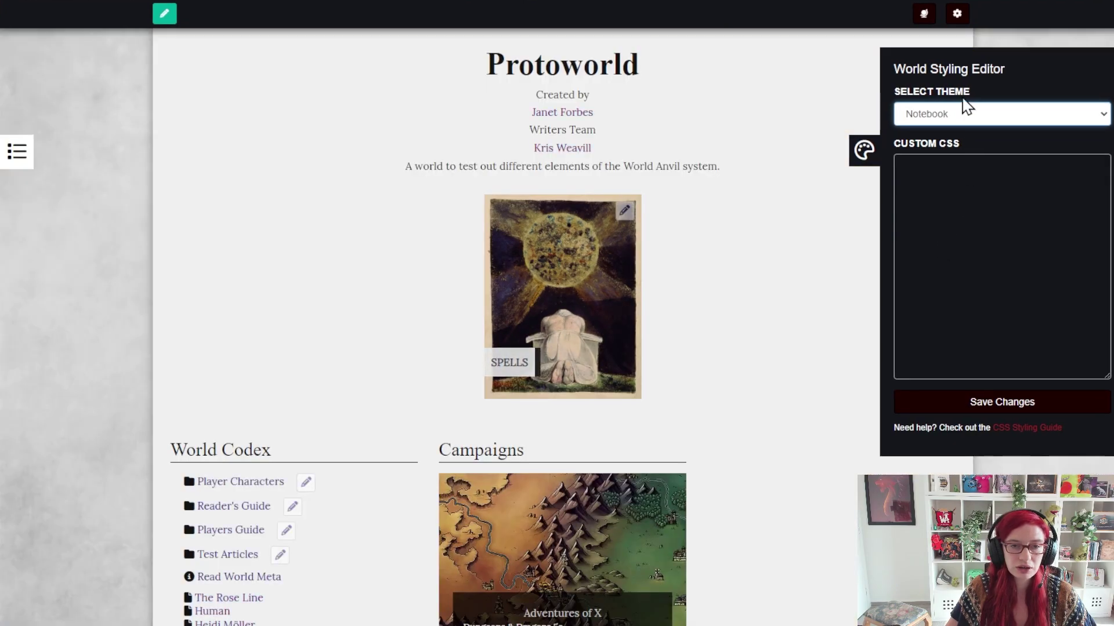
key("Down")
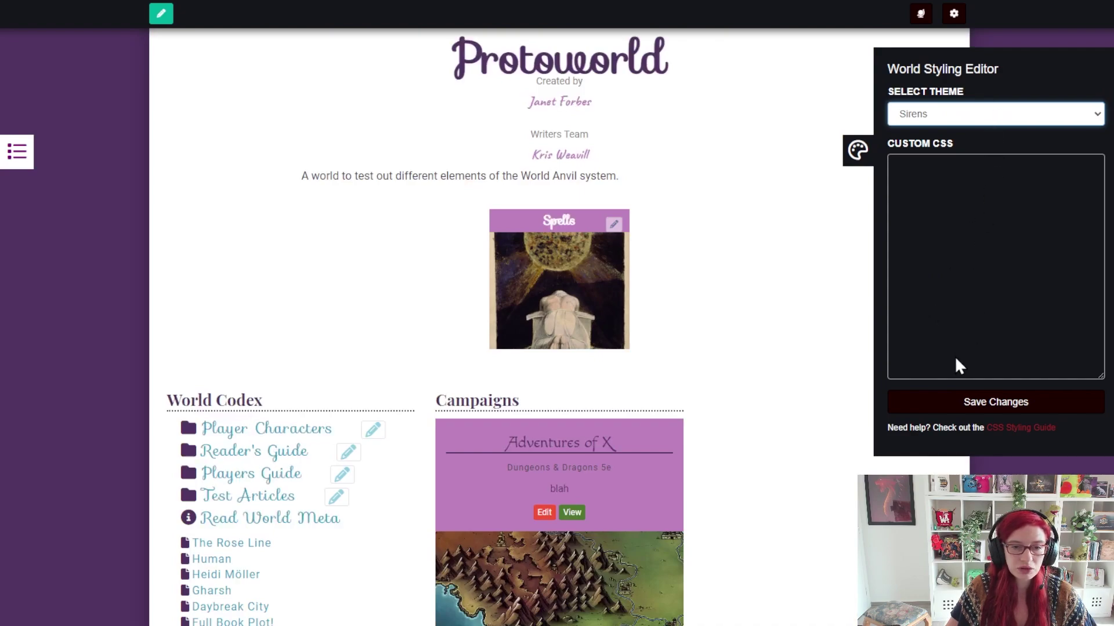
key("Down")
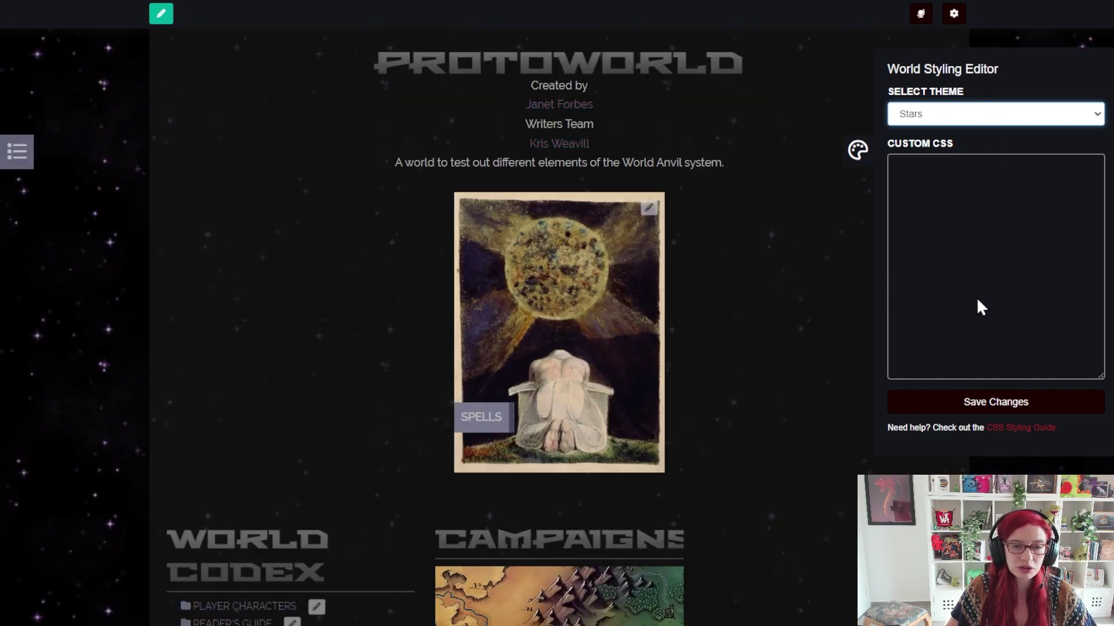
key("Down")
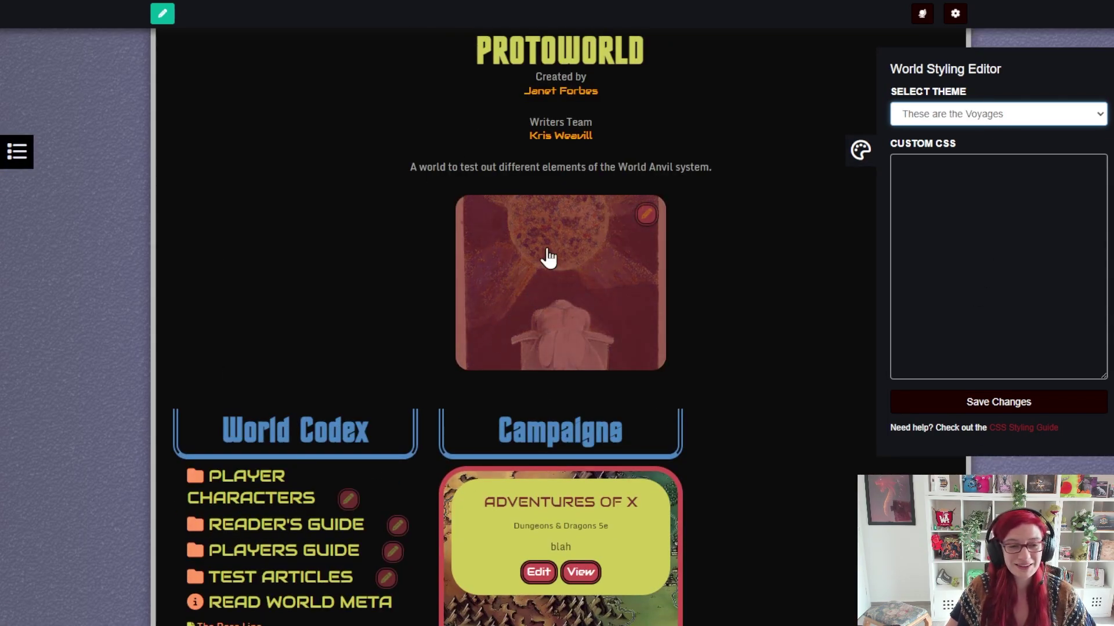
left_click(1007, 406)
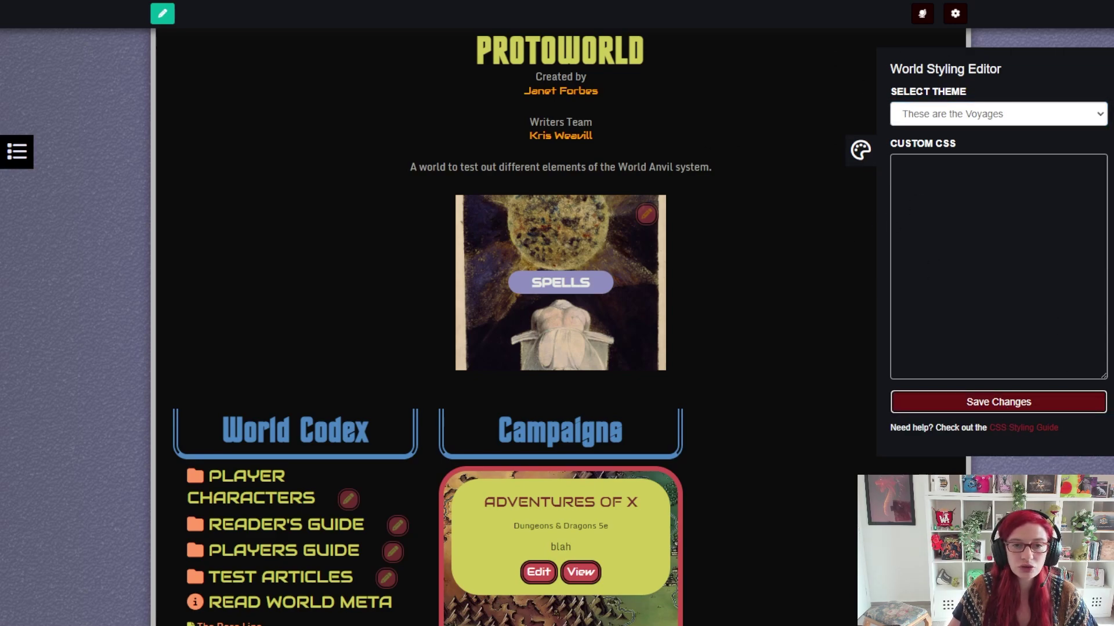
- Scroll to the top of the Protoworld homepage and go to the dashboard News page
left_click(986, 249)
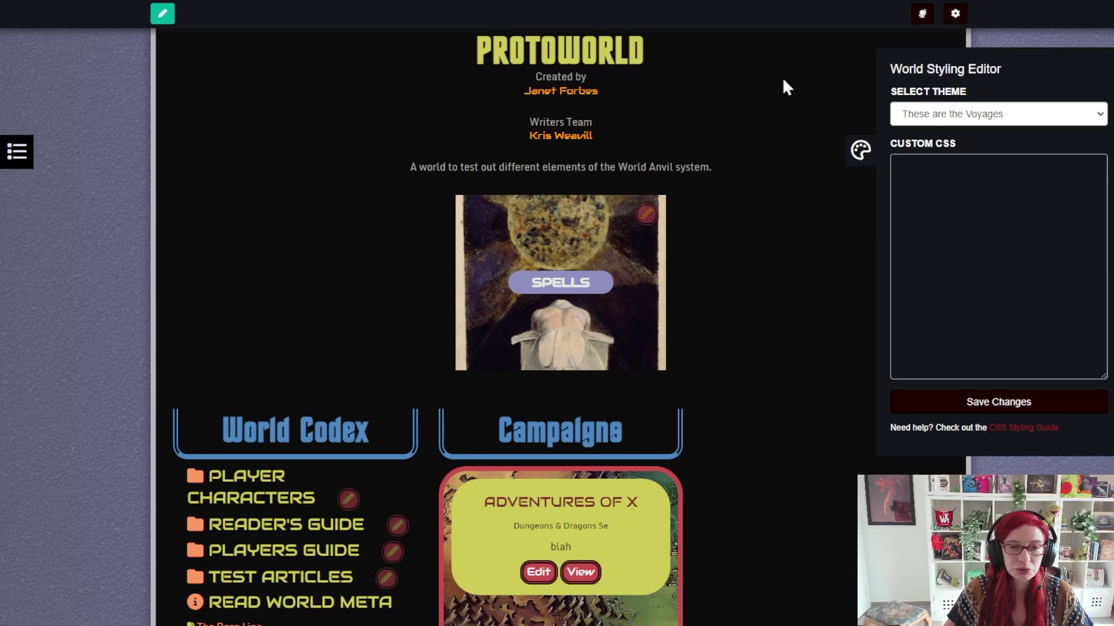
scroll(834, 92, "up", 4)
left_click(922, 13)
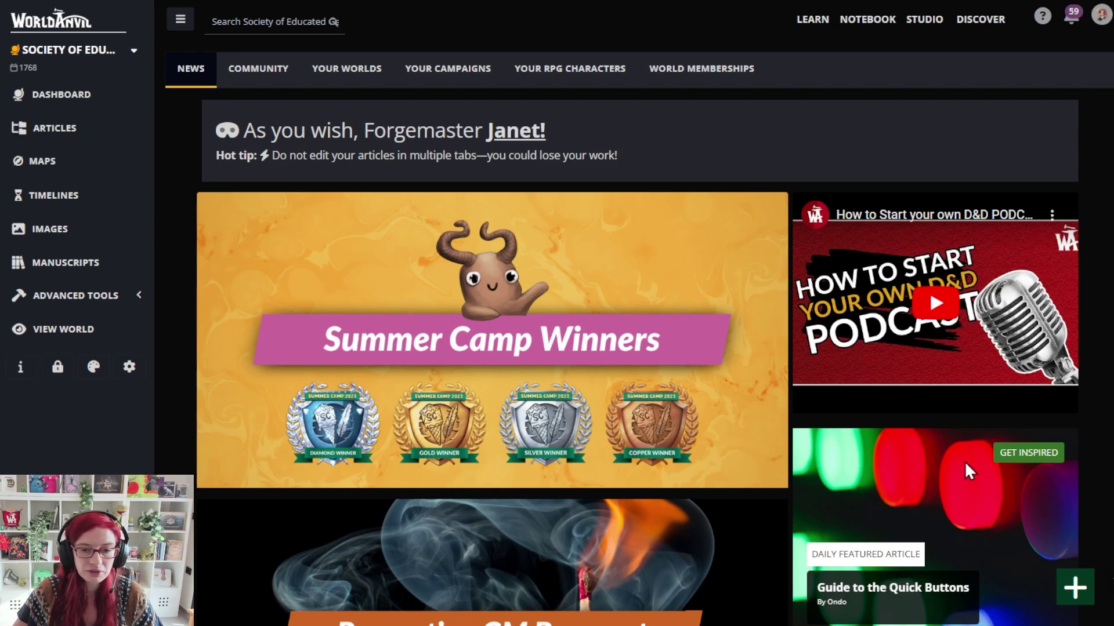
- Bring up the quick image uploader, then go to the Images library
left_click(1073, 593)
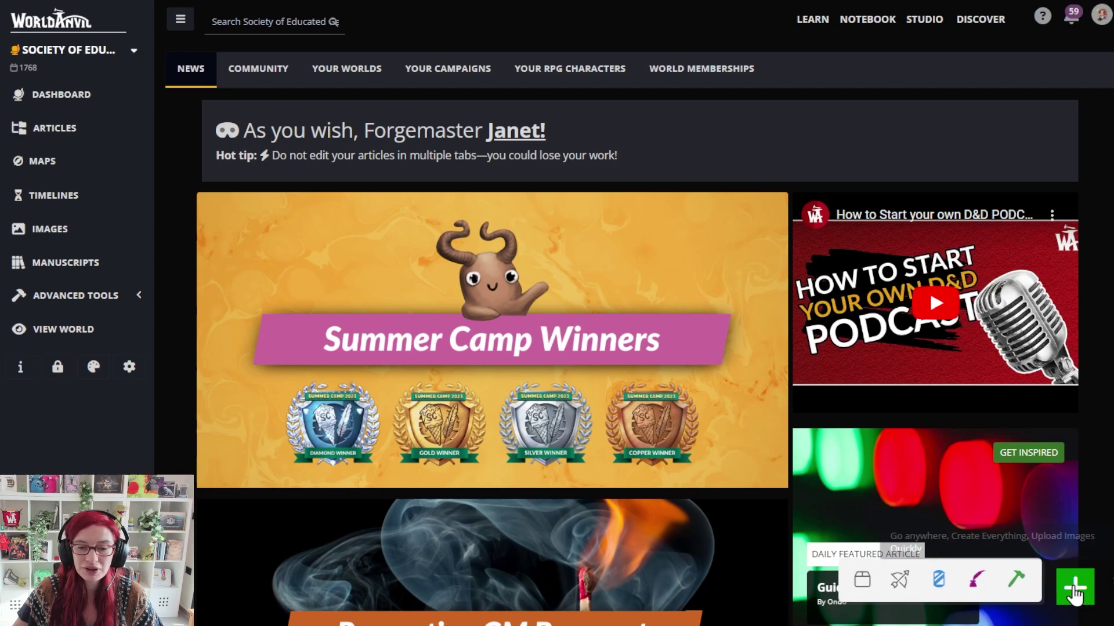
left_click(939, 580)
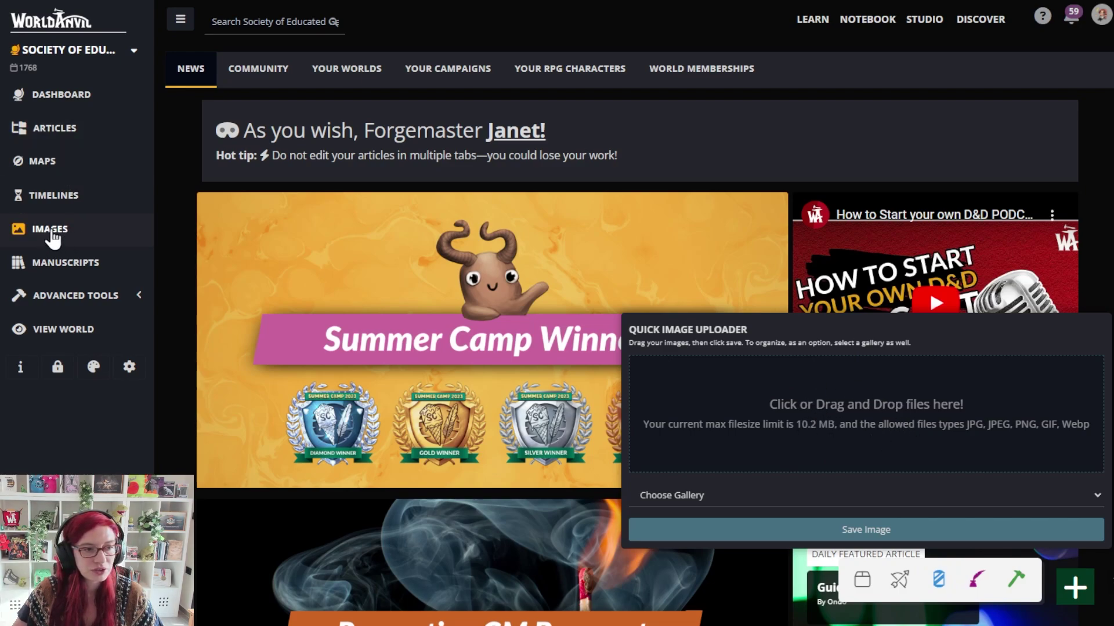
left_click(53, 235)
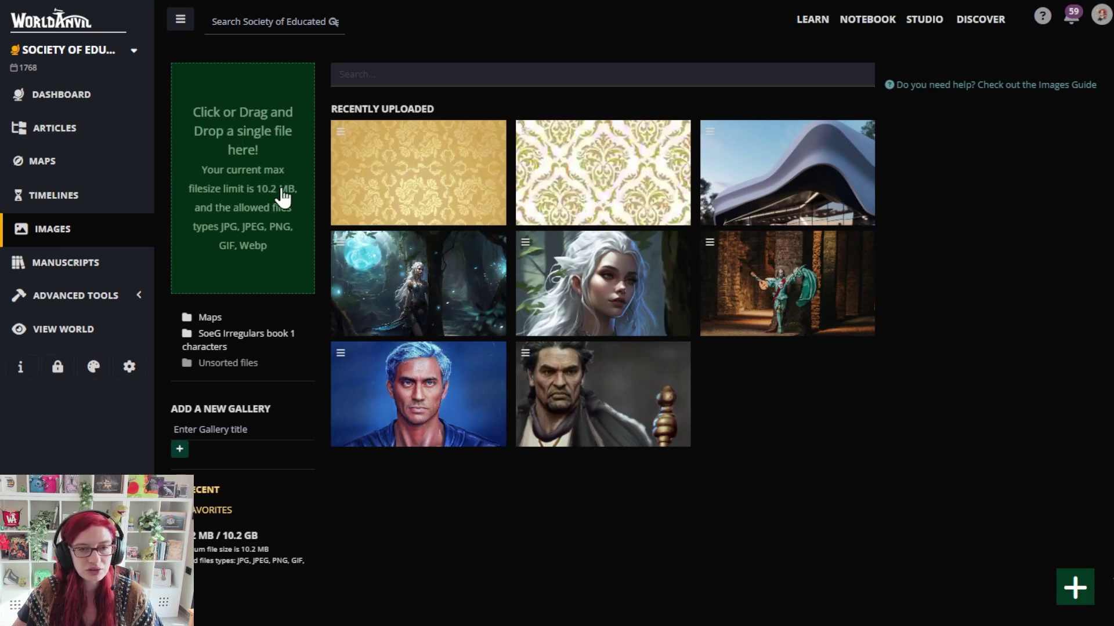
- View Gold-festoons-pattern.webp's details and leave its file name unchanged
left_click(423, 181)
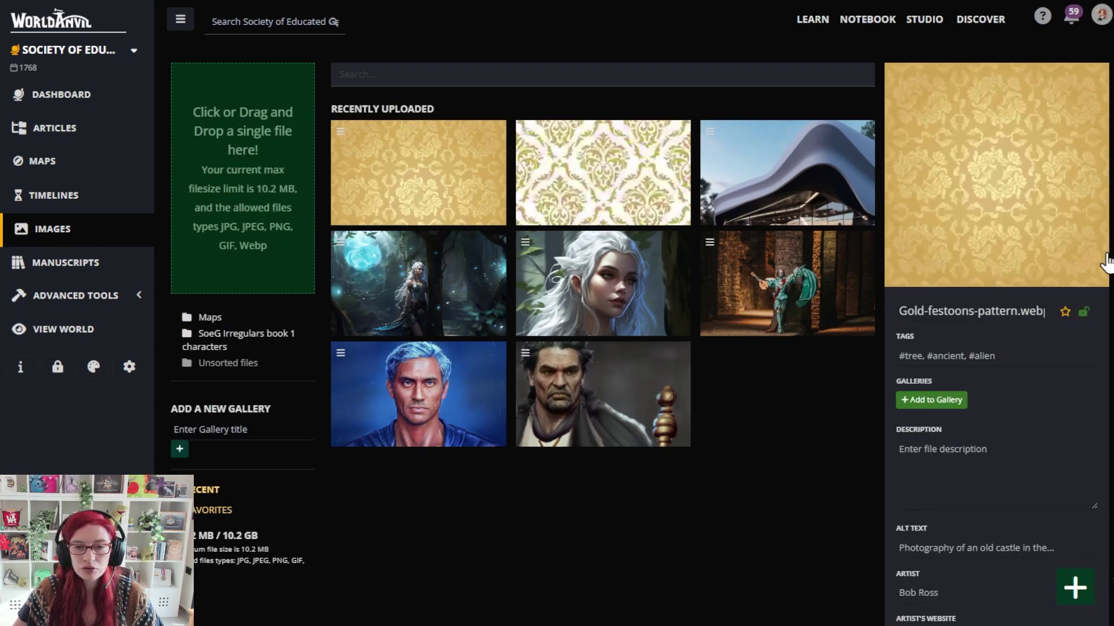
left_click(919, 318)
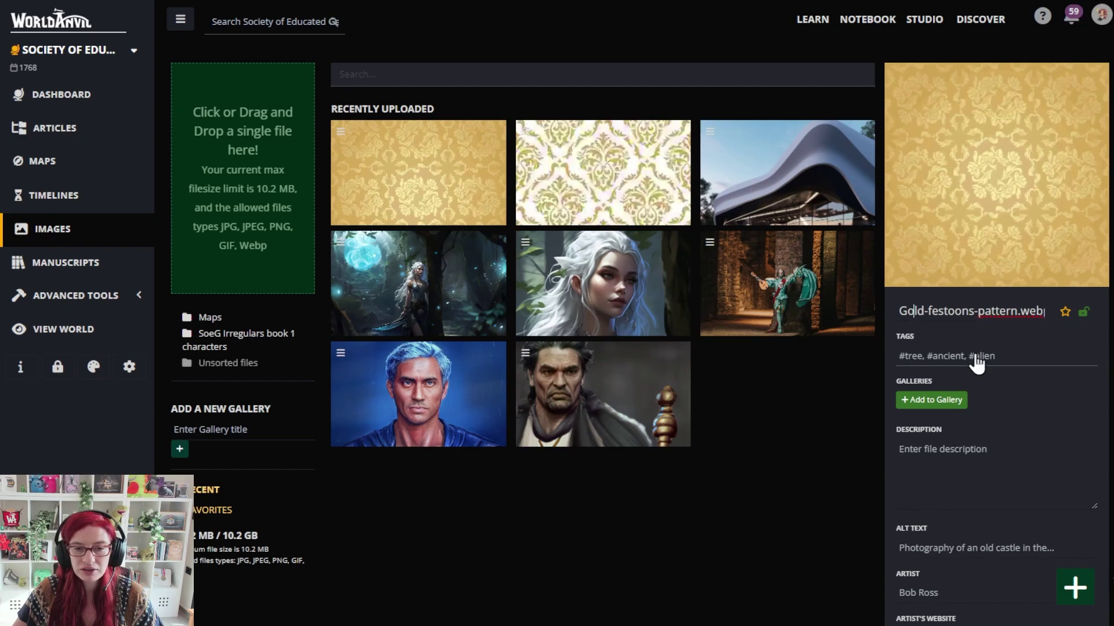
scroll(980, 522, "down", 4)
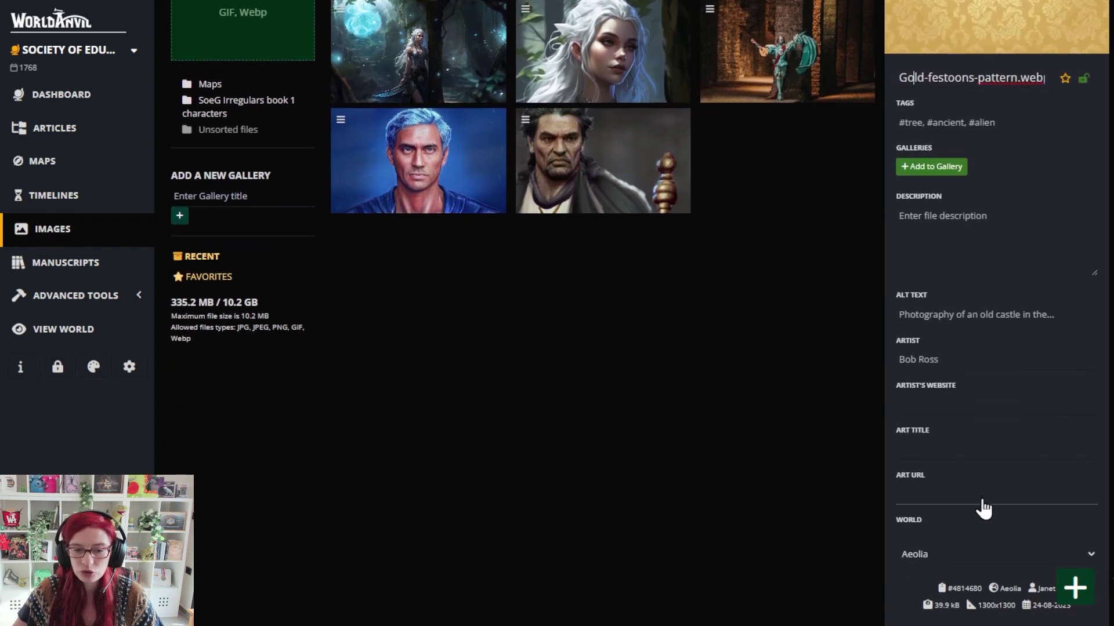
scroll(986, 498, "up", 4)
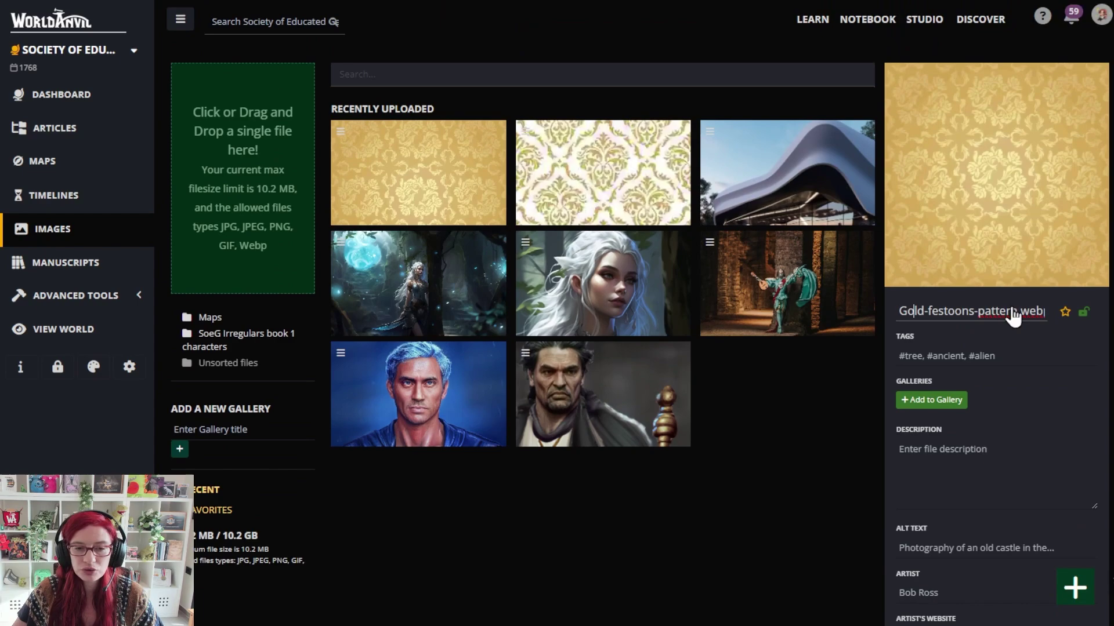
left_click(823, 357)
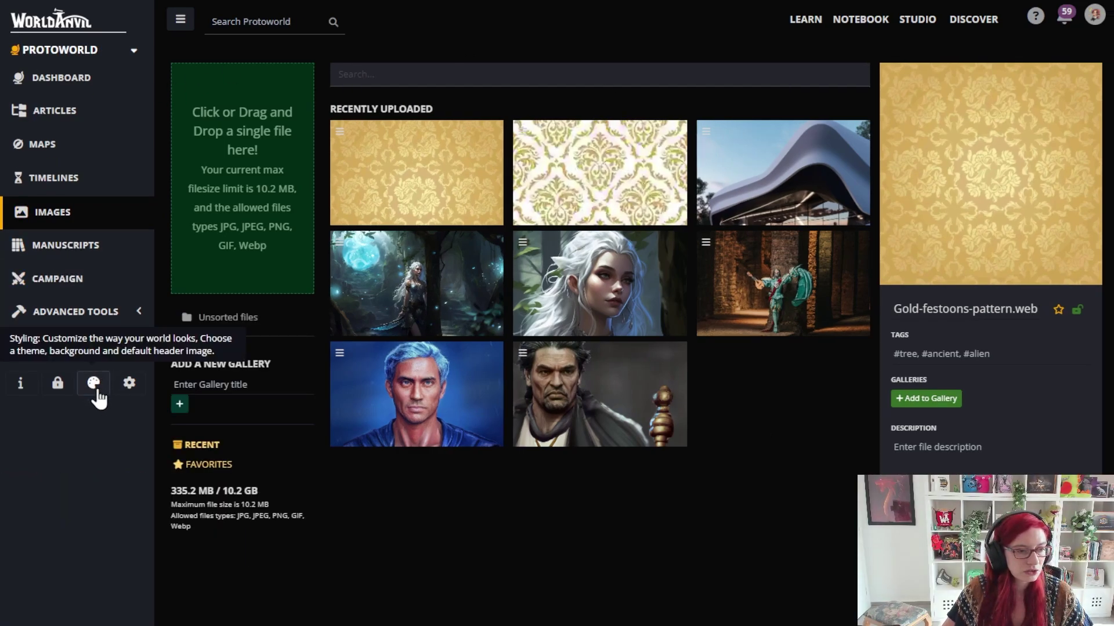
- Return to Protoworld's Styling settings and browse the world cover and global cover image lists
left_click(94, 391)
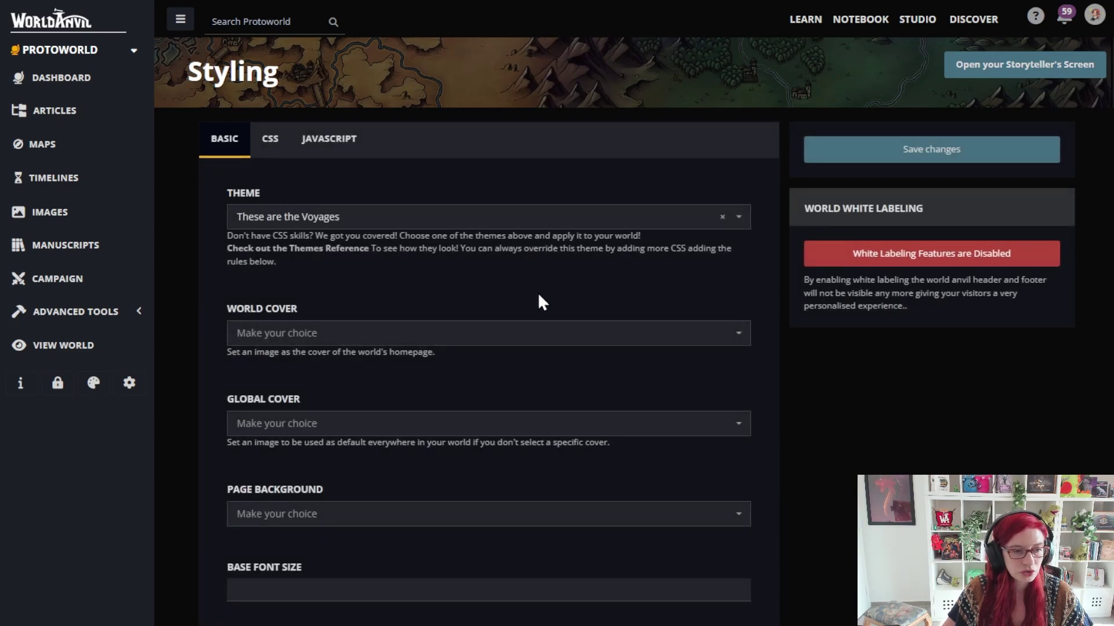
left_click(530, 340)
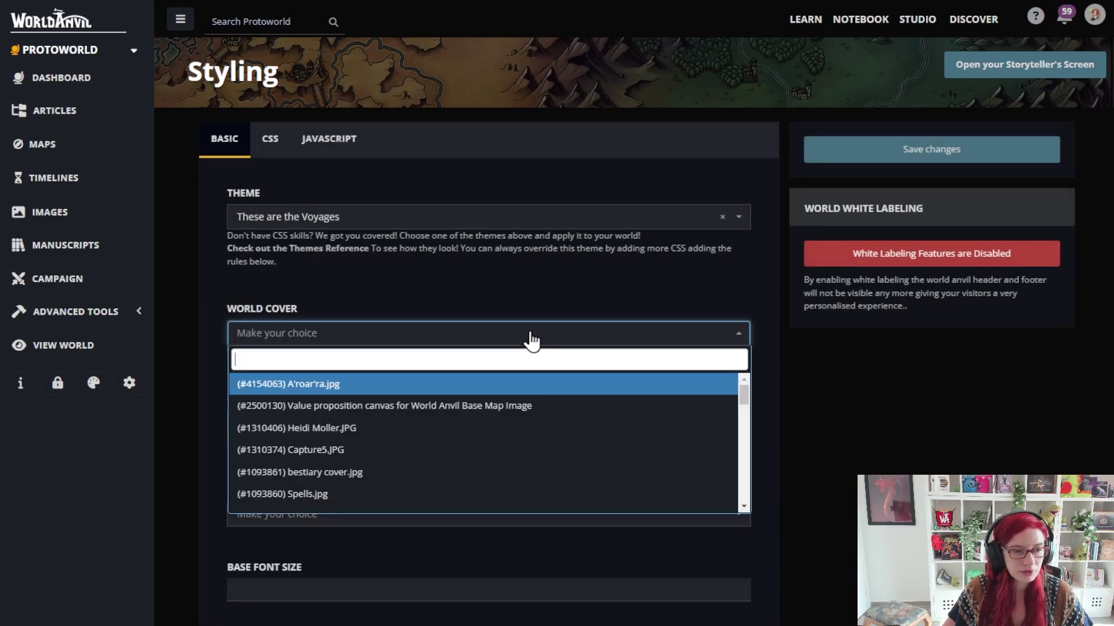
left_click(489, 341)
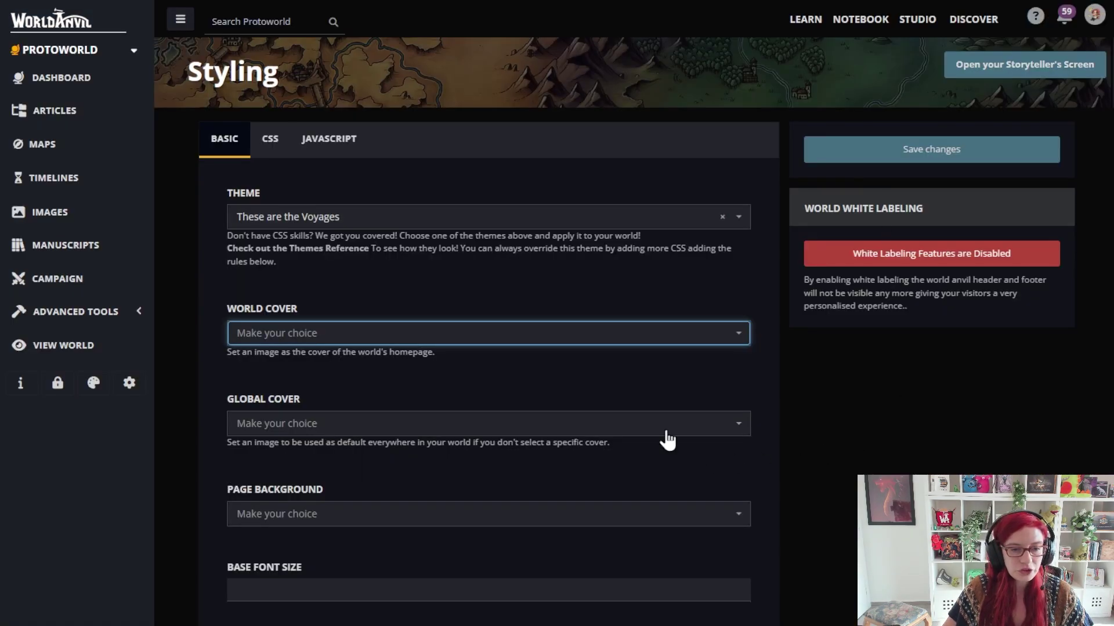
left_click(667, 432)
- Leave the global cover unset, visit the Images library, and return to Styling
left_click(539, 391)
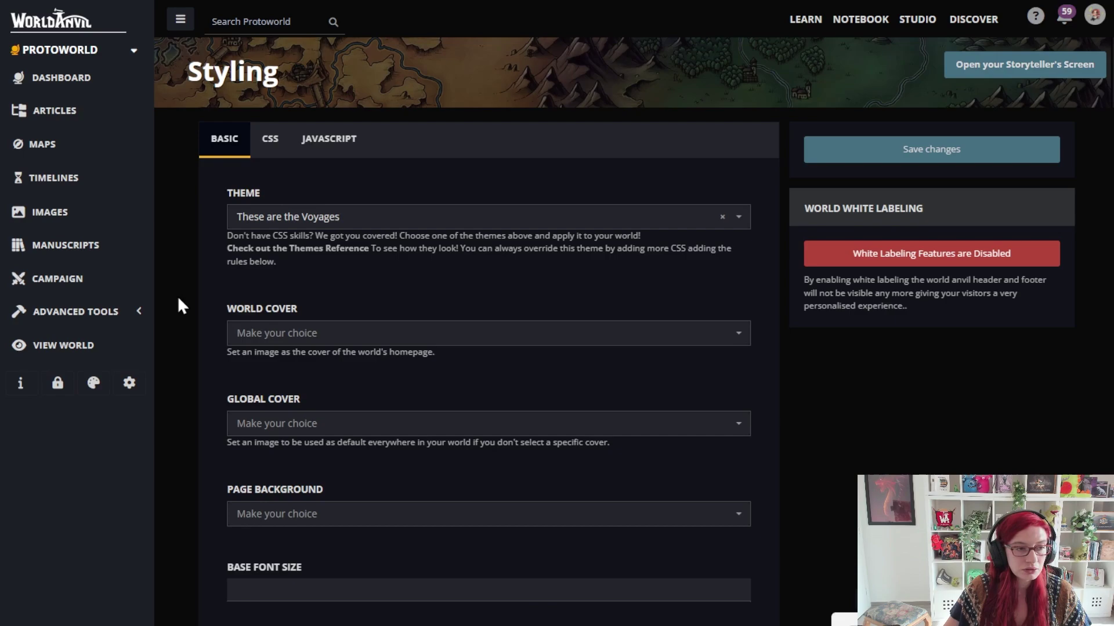
left_click(46, 223)
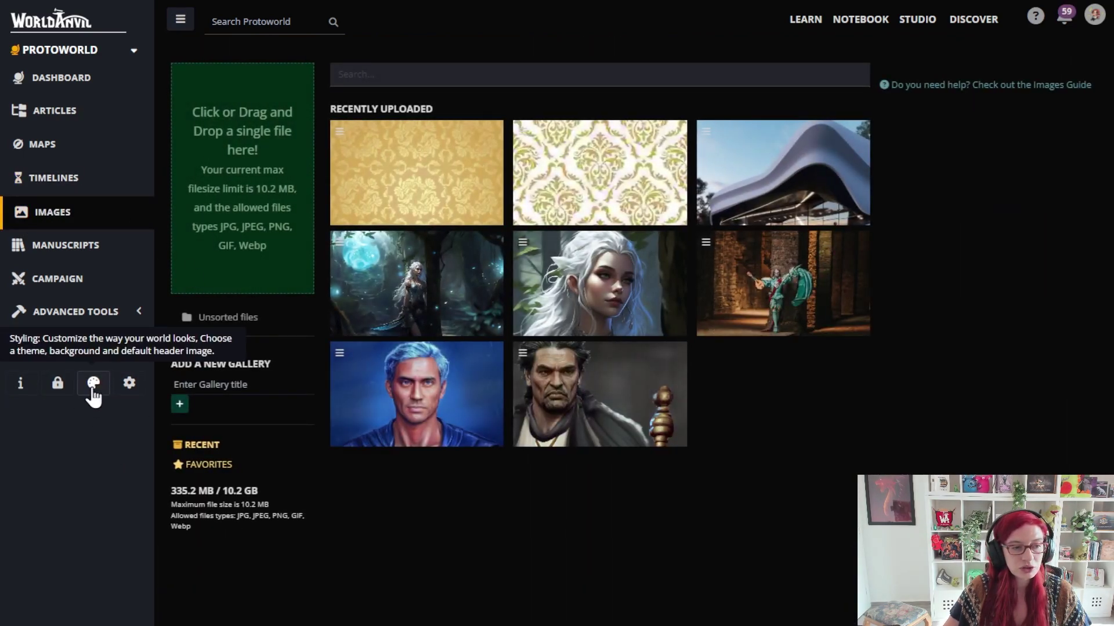
left_click(93, 385)
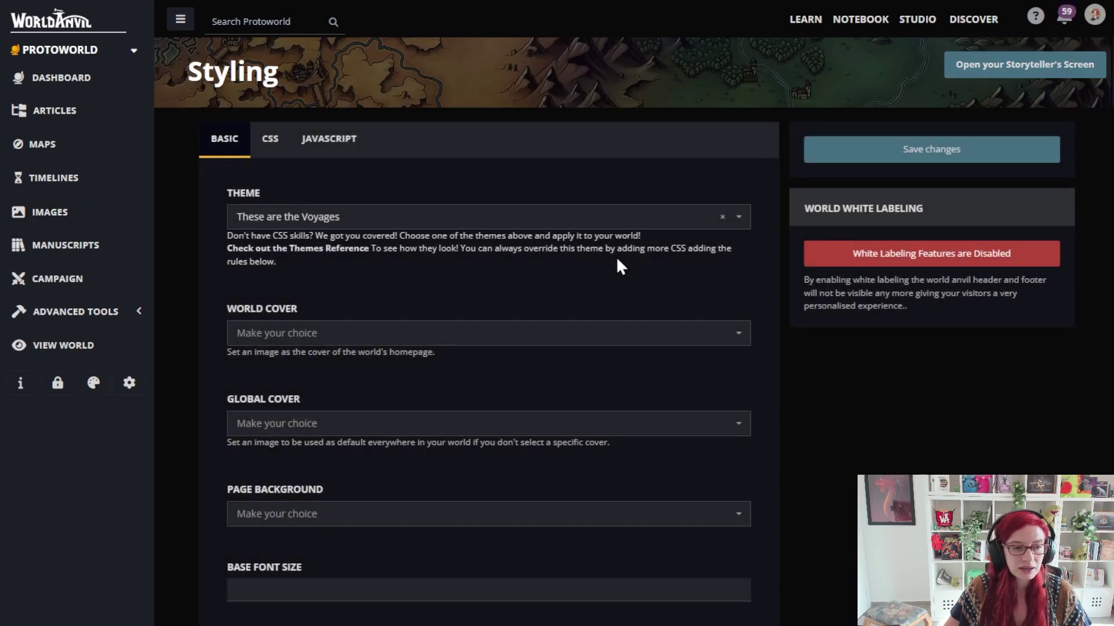
- Check the page background images, then inspect and reload the Elven Forest-styled Player Backgrounds article
scroll(618, 264, "down", 2)
left_click(600, 399)
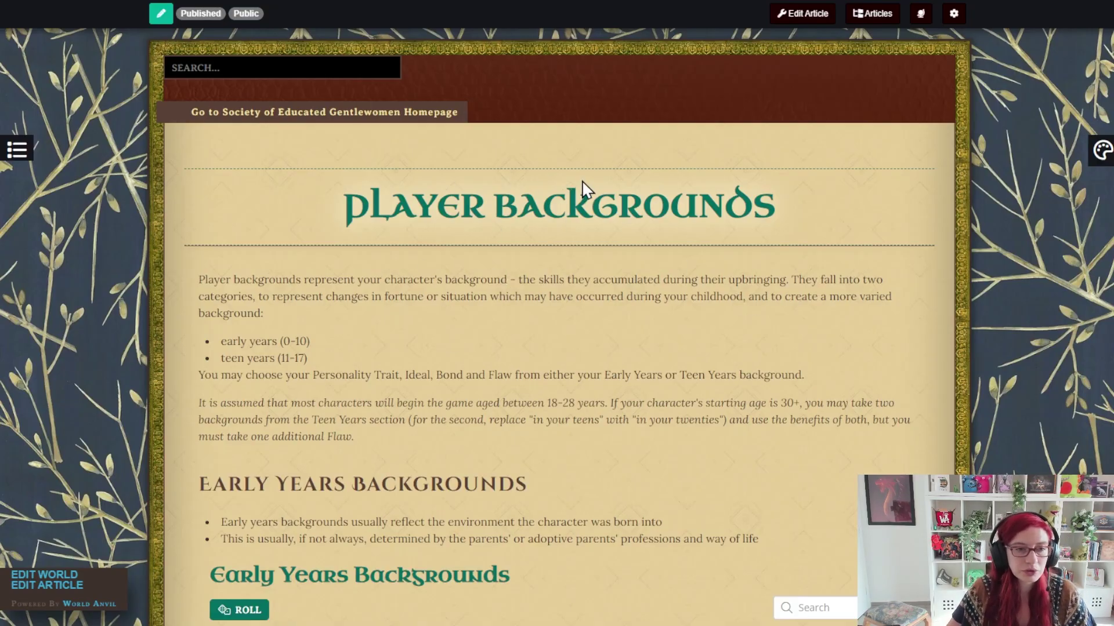
left_click(1108, 162)
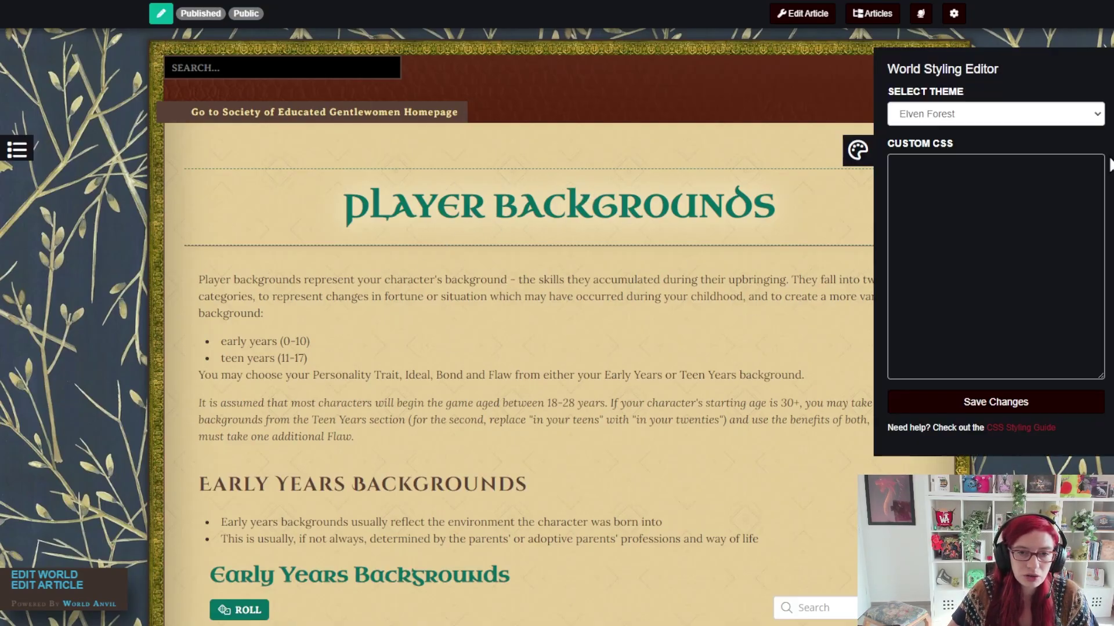
left_click(860, 152)
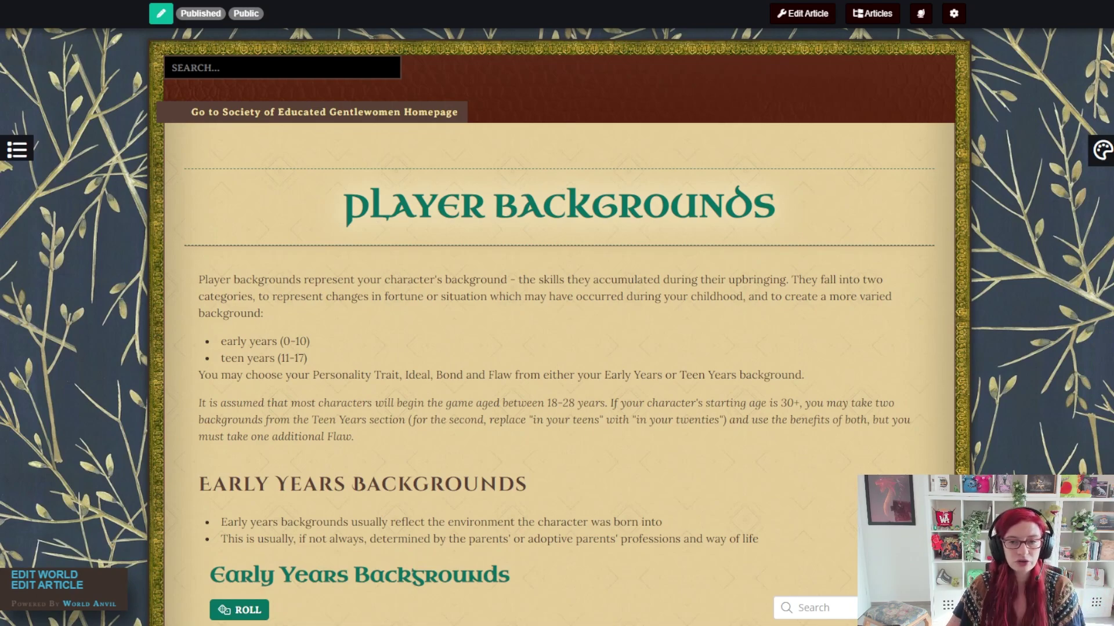
scroll(557, 325, "down", 20)
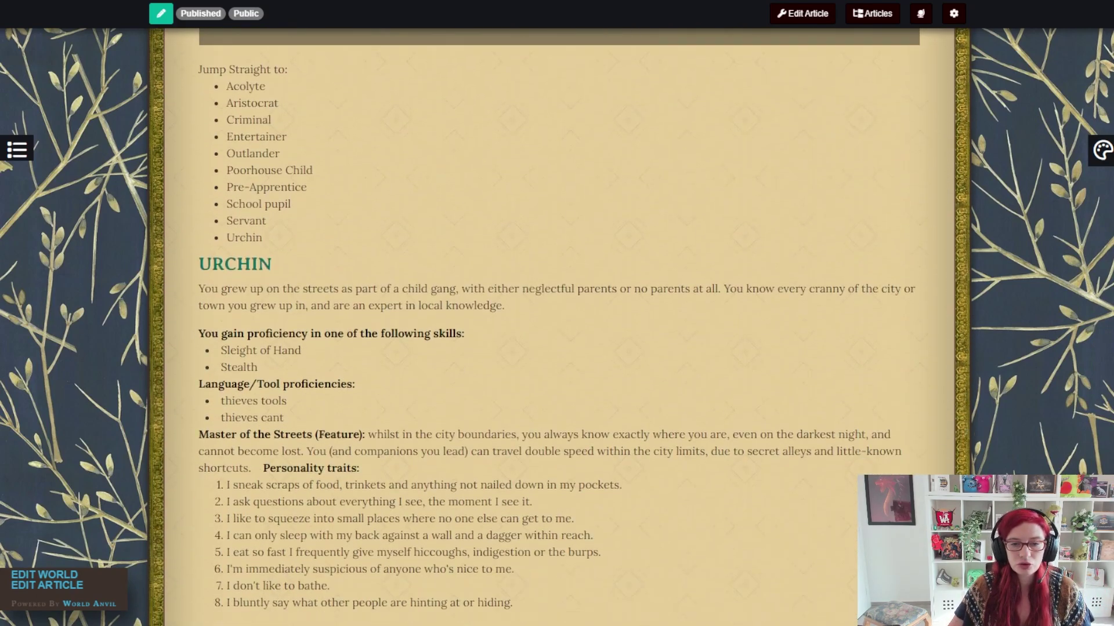
key("F5")
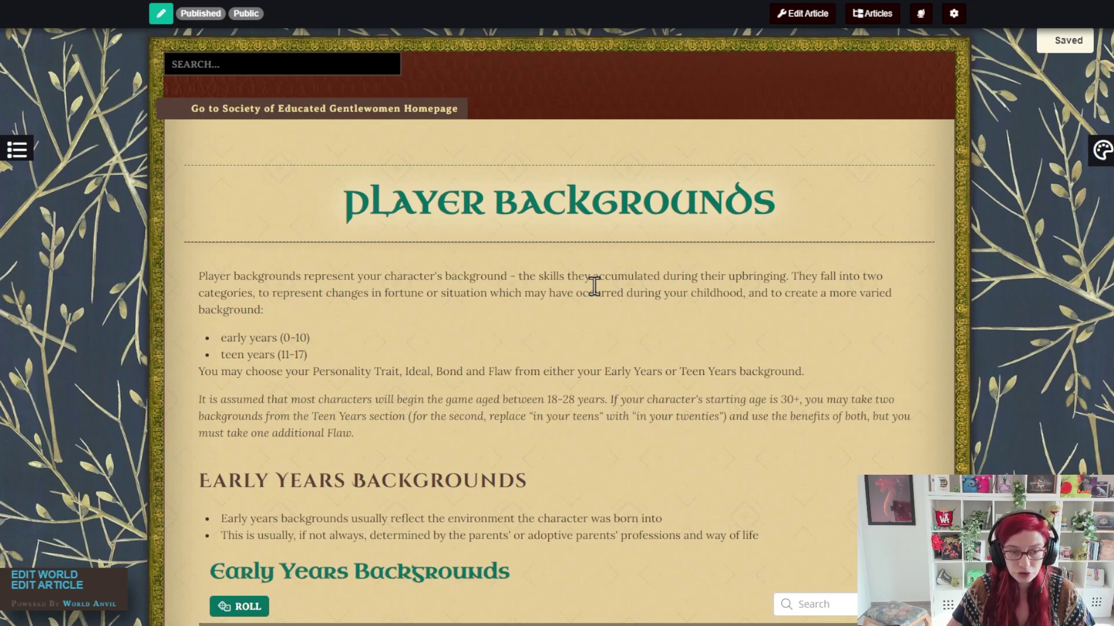
left_click_drag(578, 277, 673, 316)
left_click(674, 319)
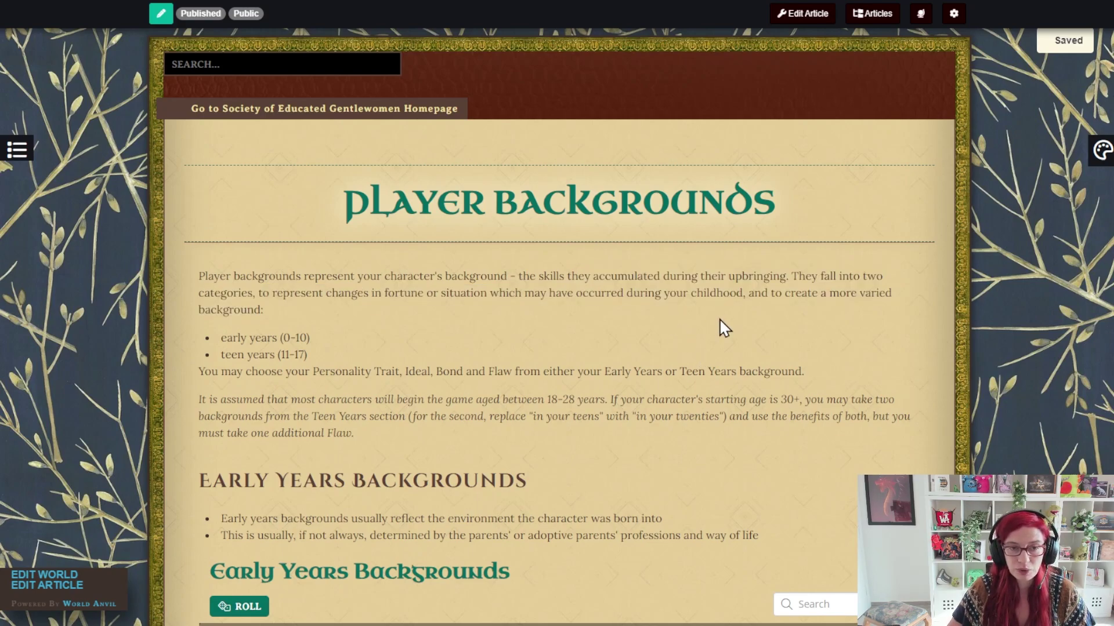
- Open the world's Styling settings and locate the Base Font Size and Base Font Color options
left_click(921, 13)
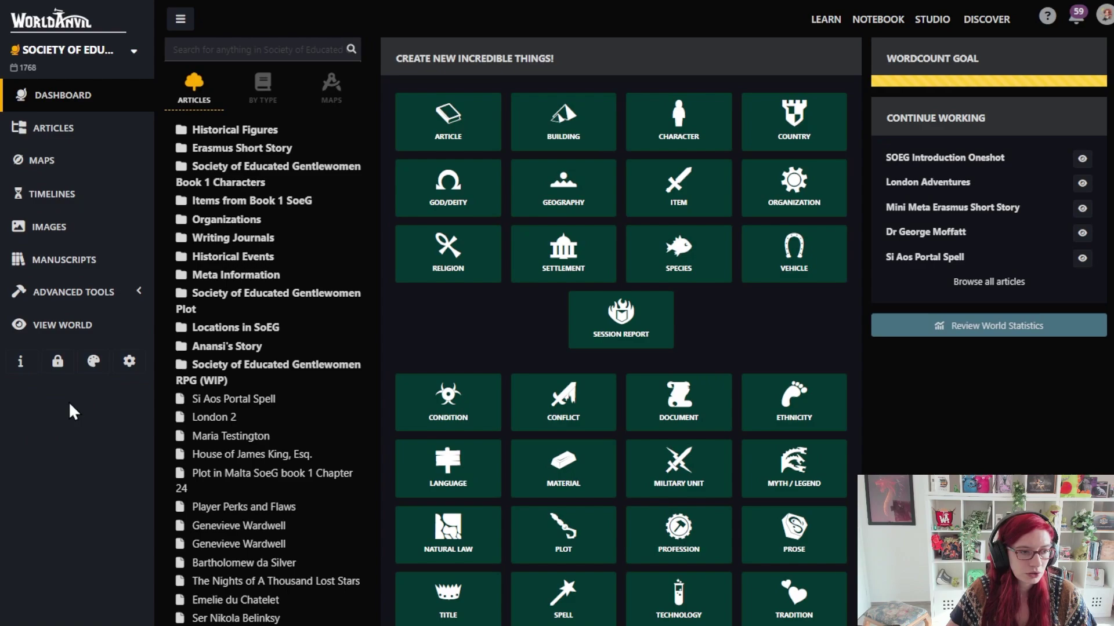
left_click(93, 360)
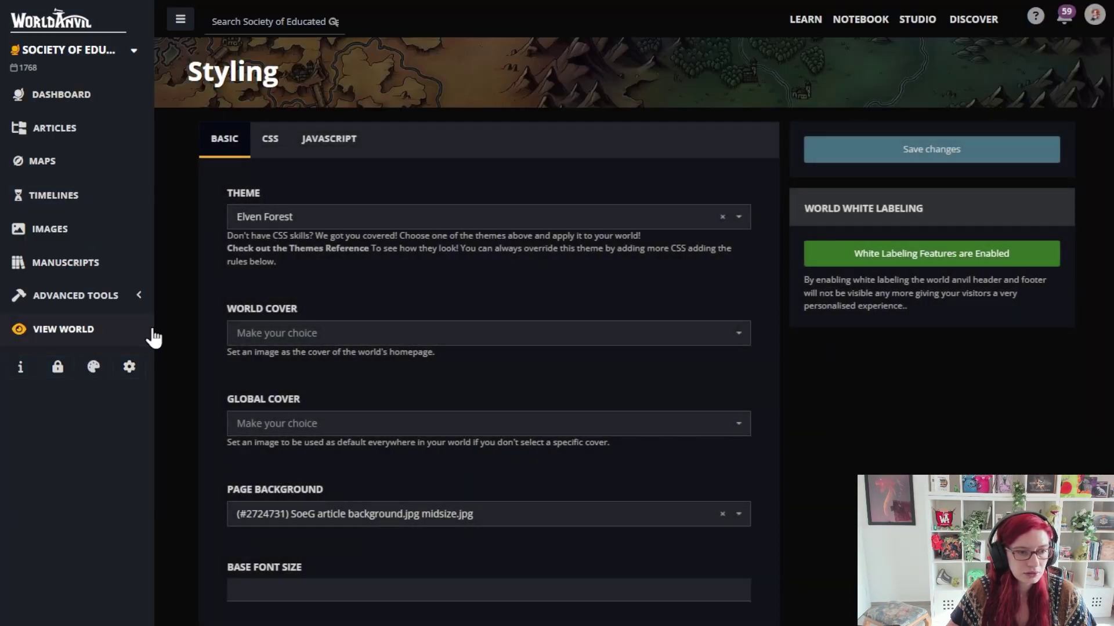
scroll(540, 209, "down", 2)
scroll(539, 209, "down", 2)
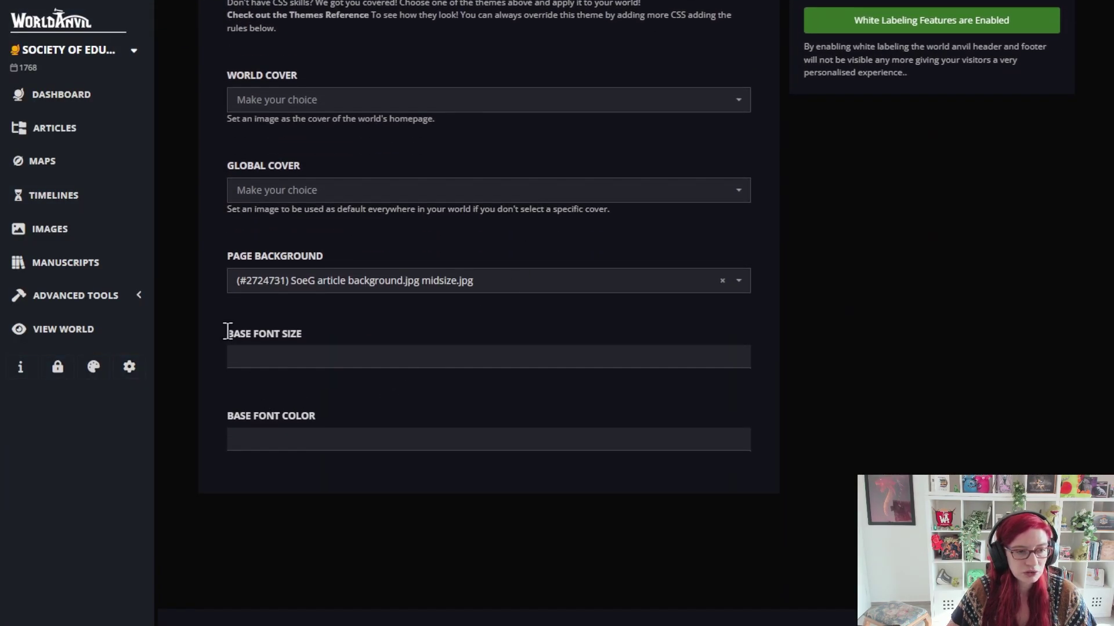
left_click_drag(249, 331, 340, 347)
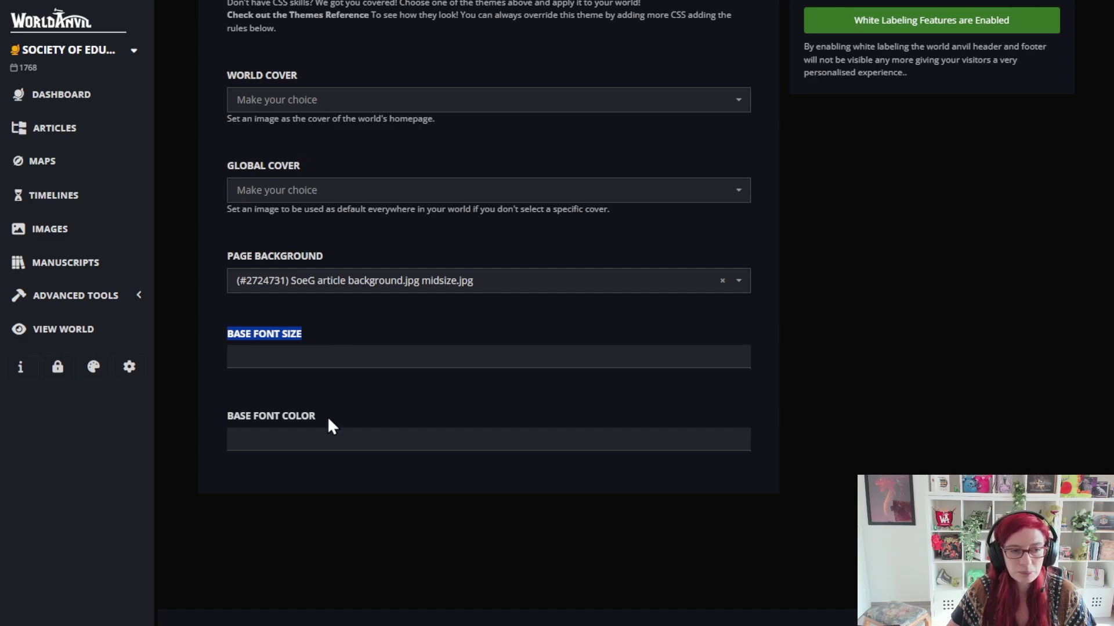
left_click_drag(328, 416, 223, 418)
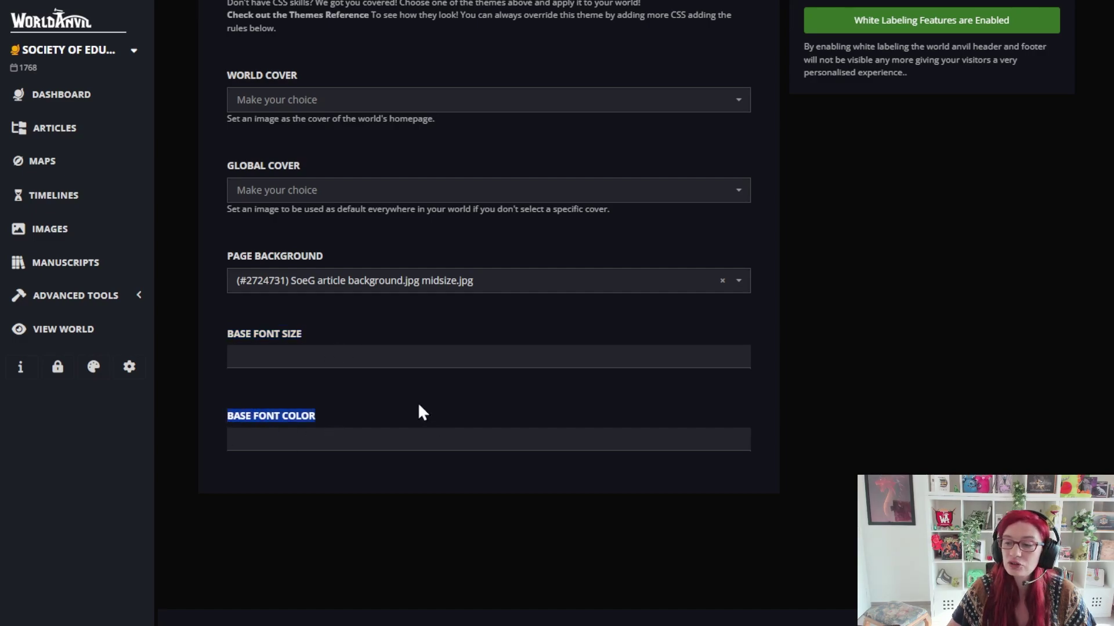
- Set the base font colour to rgb(29, 32, 39) and check the base font size
left_click(326, 444)
type("rgb(29, 32, 39)")
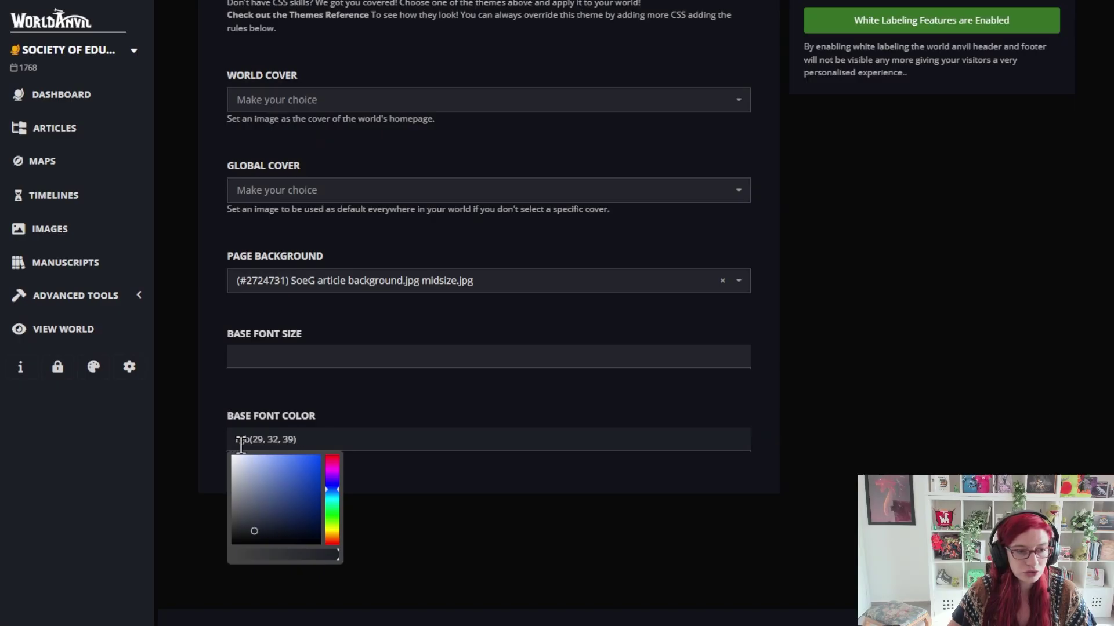
left_click_drag(235, 441, 333, 440)
left_click(375, 446)
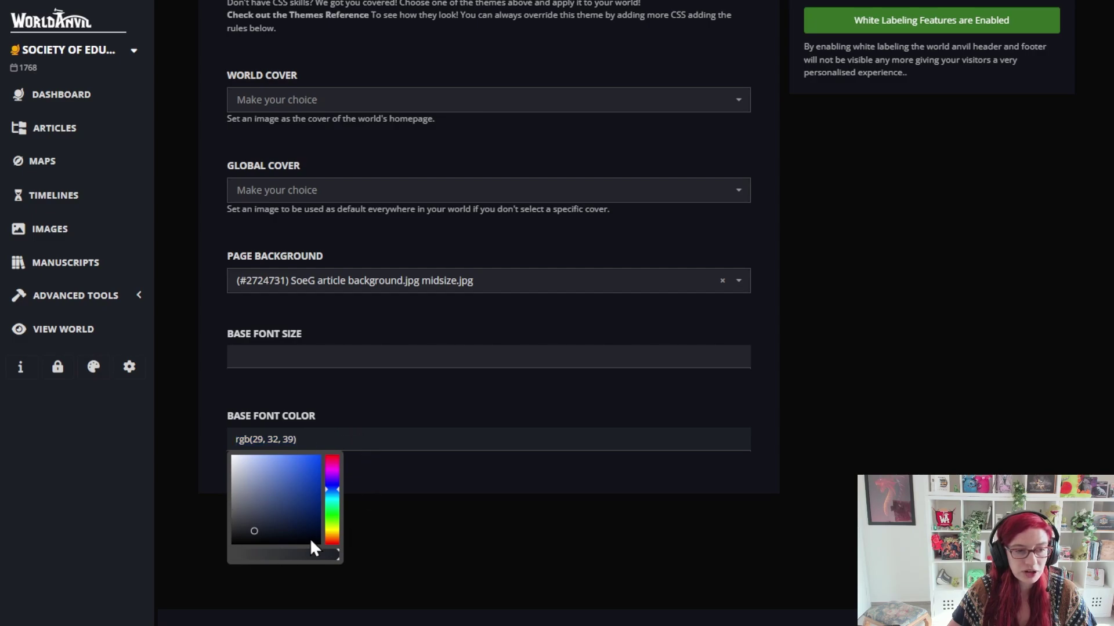
left_click(334, 350)
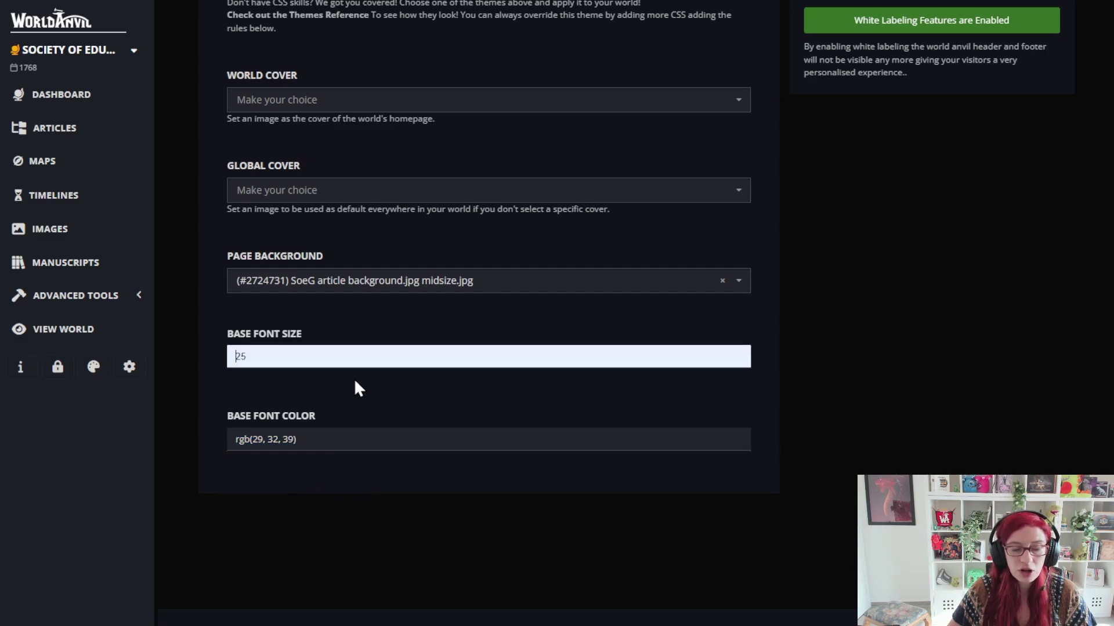
left_click(487, 389)
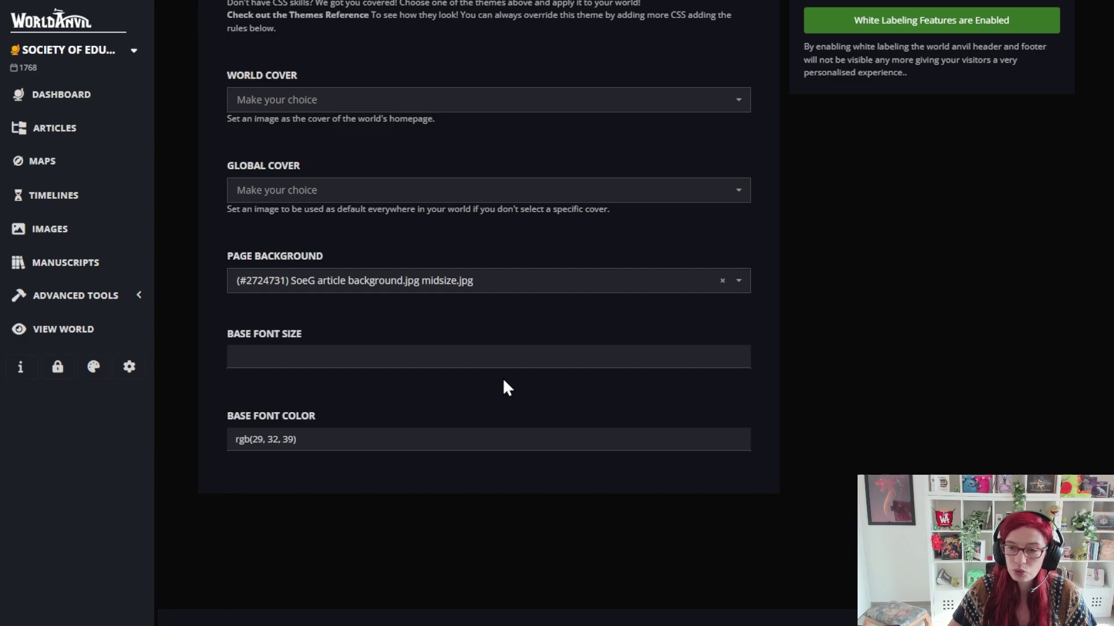
- Turn on White Labeling Features for the Society of Educated Gentlewomen world
scroll(480, 390, "up", 4)
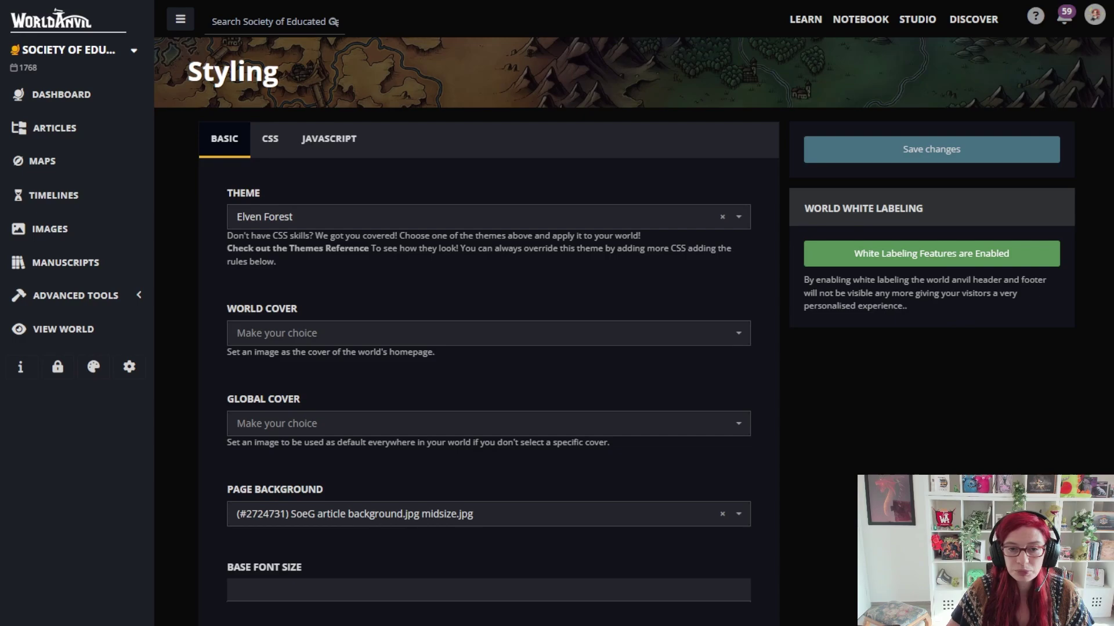
left_click(986, 255)
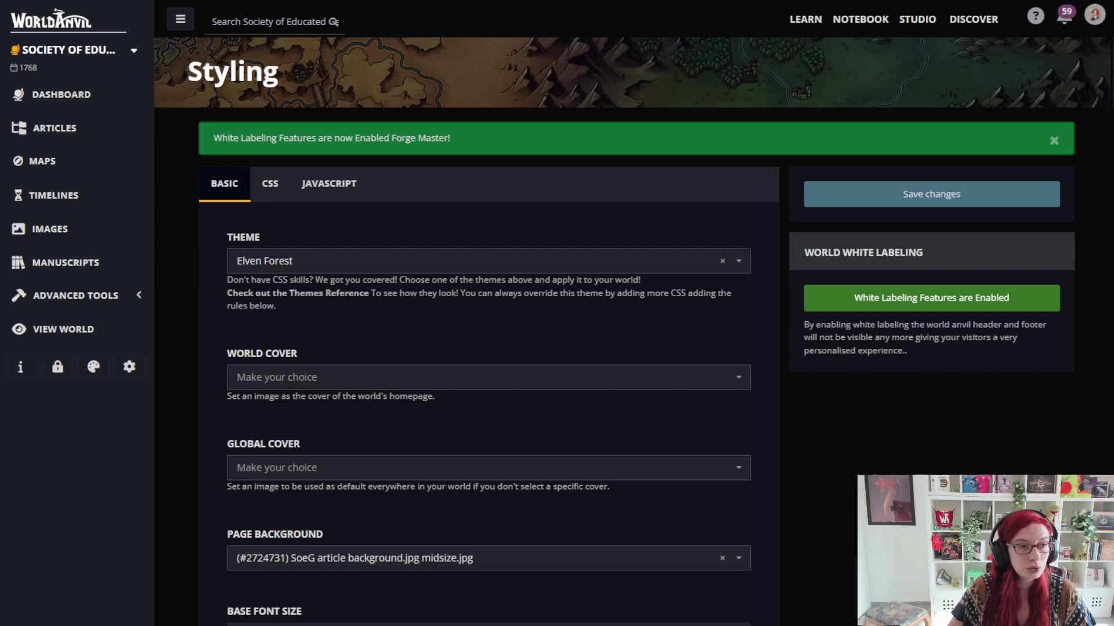
key("ctrl+l")
type("wantedh")
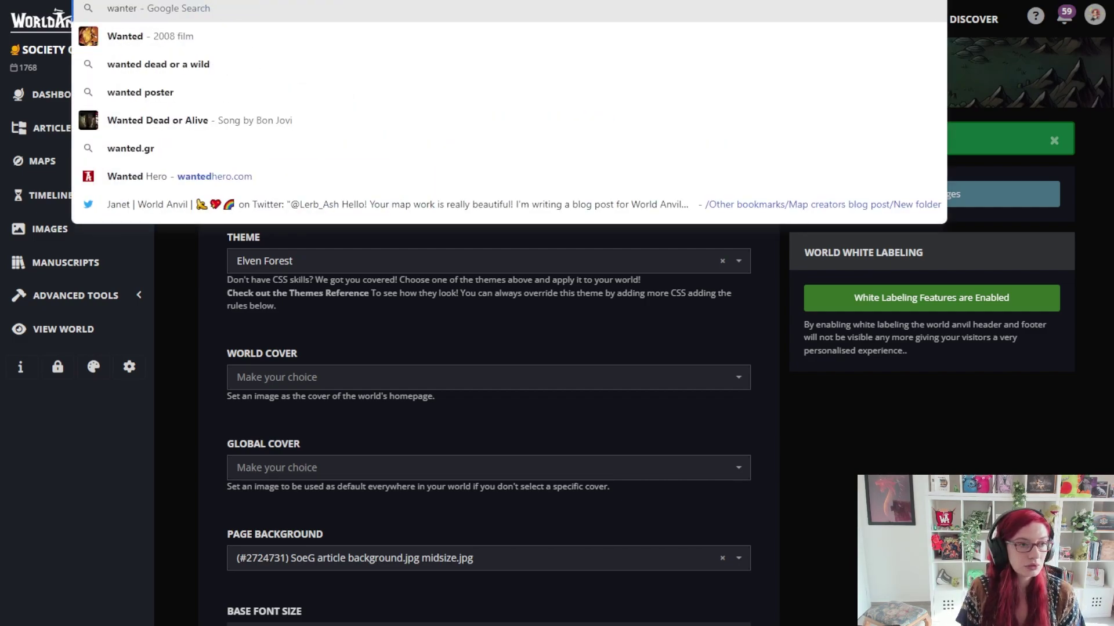
key("Return")
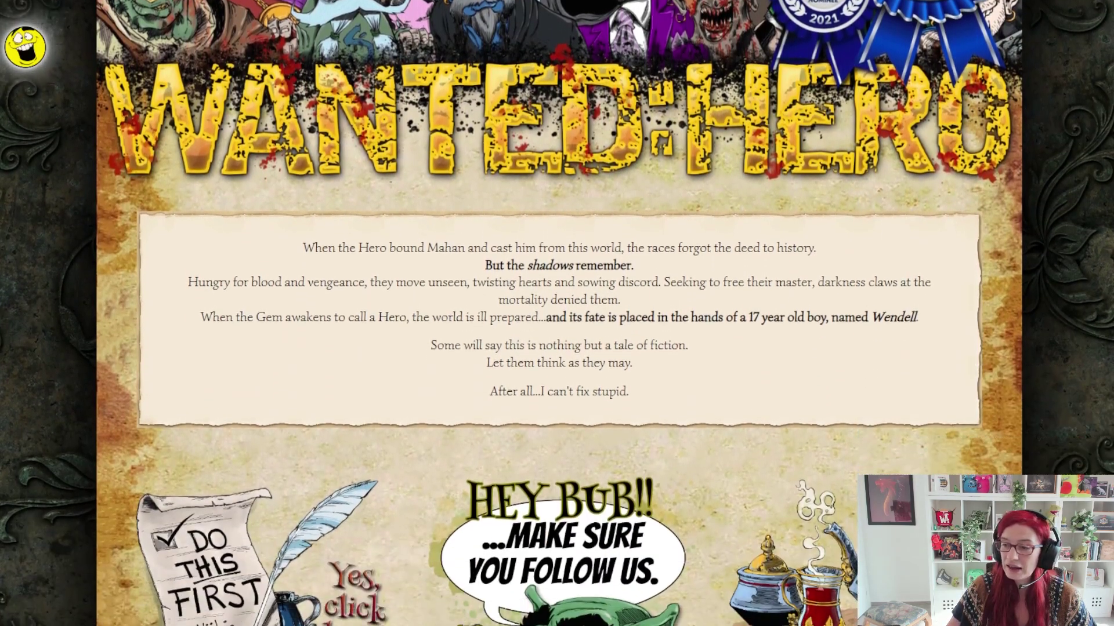
scroll(864, 159, "up", 8)
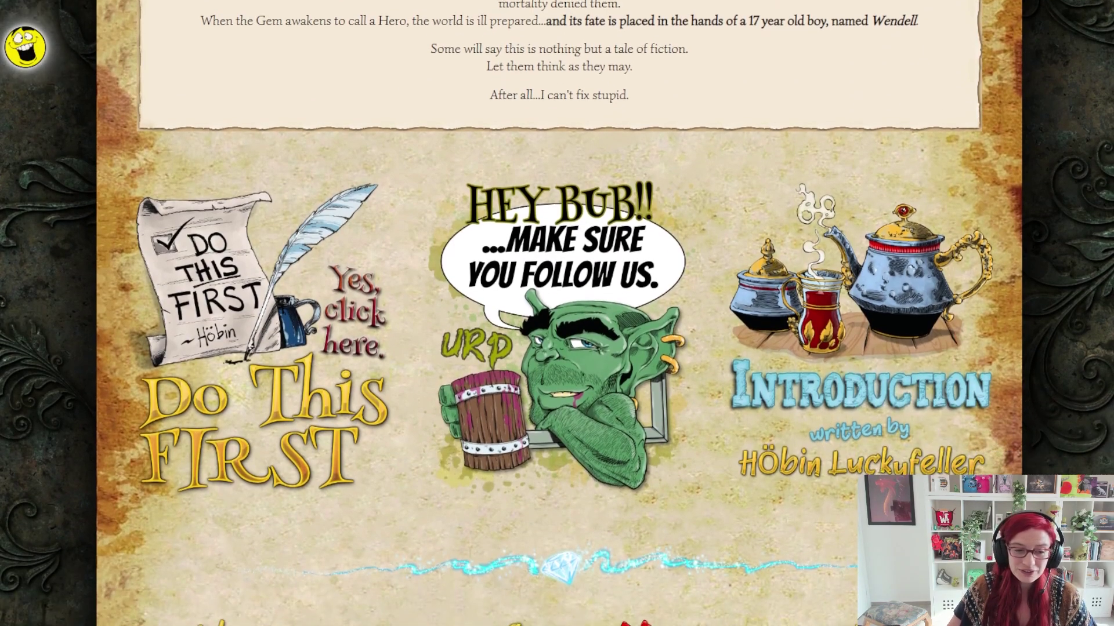
scroll(557, 313, "down", 3)
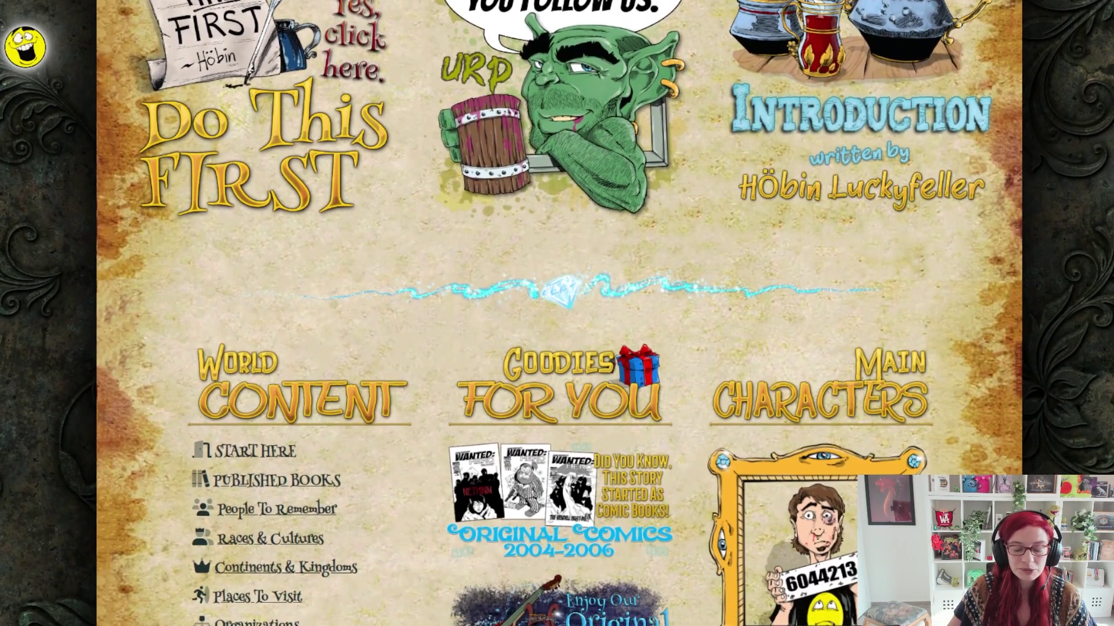
scroll(557, 313, "up", 15)
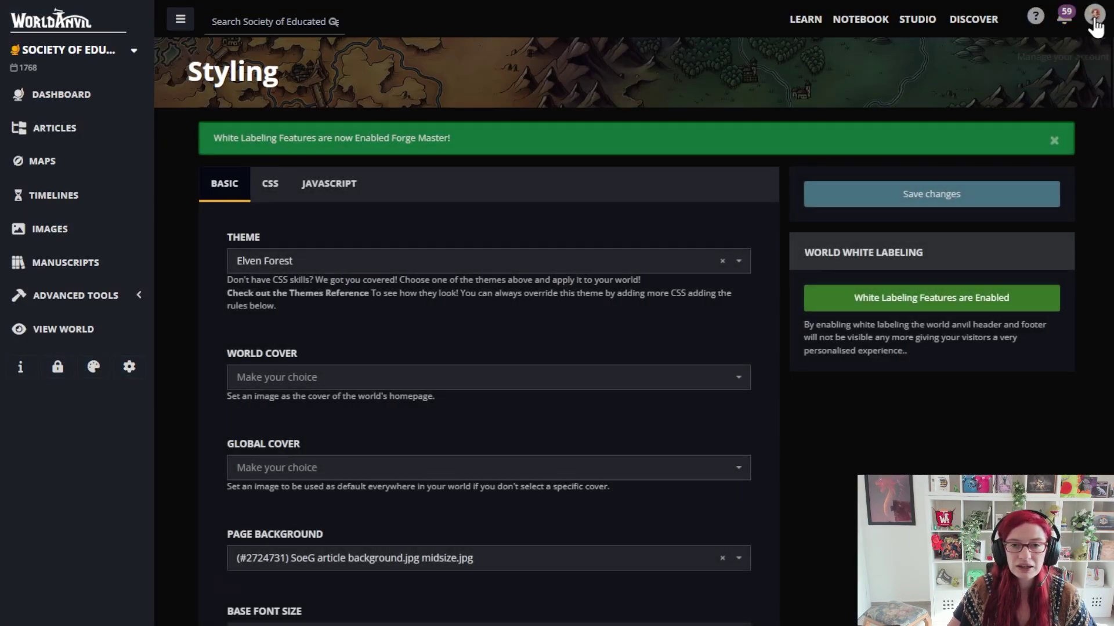
- Open the Professional Portal from the account menu and skim its Sage Seminars and Get in touch sections
left_click(1094, 16)
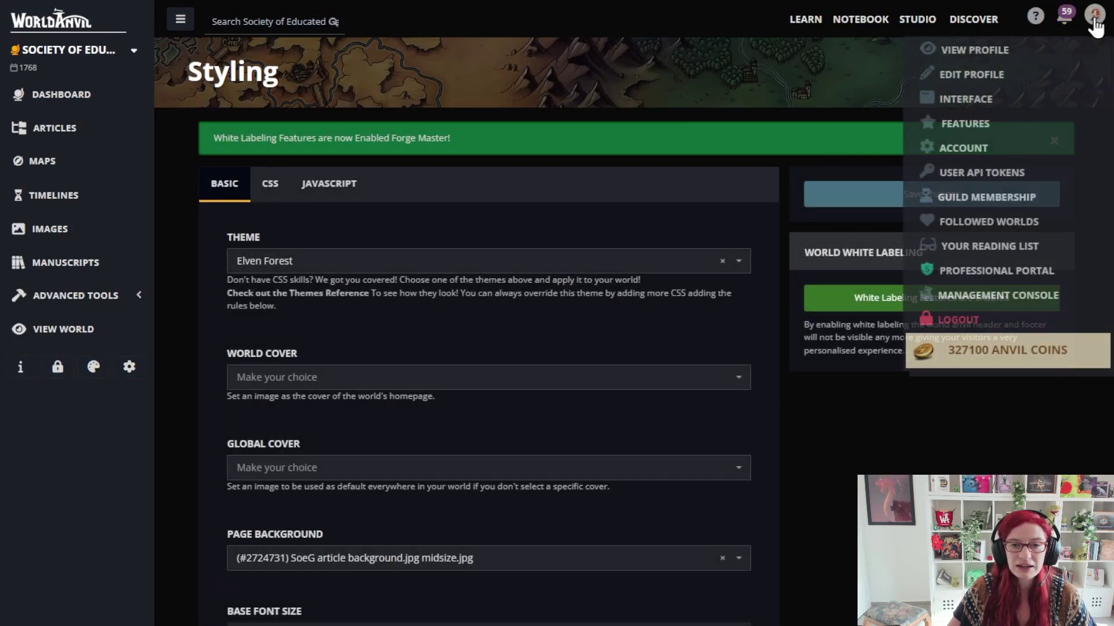
left_click(986, 273)
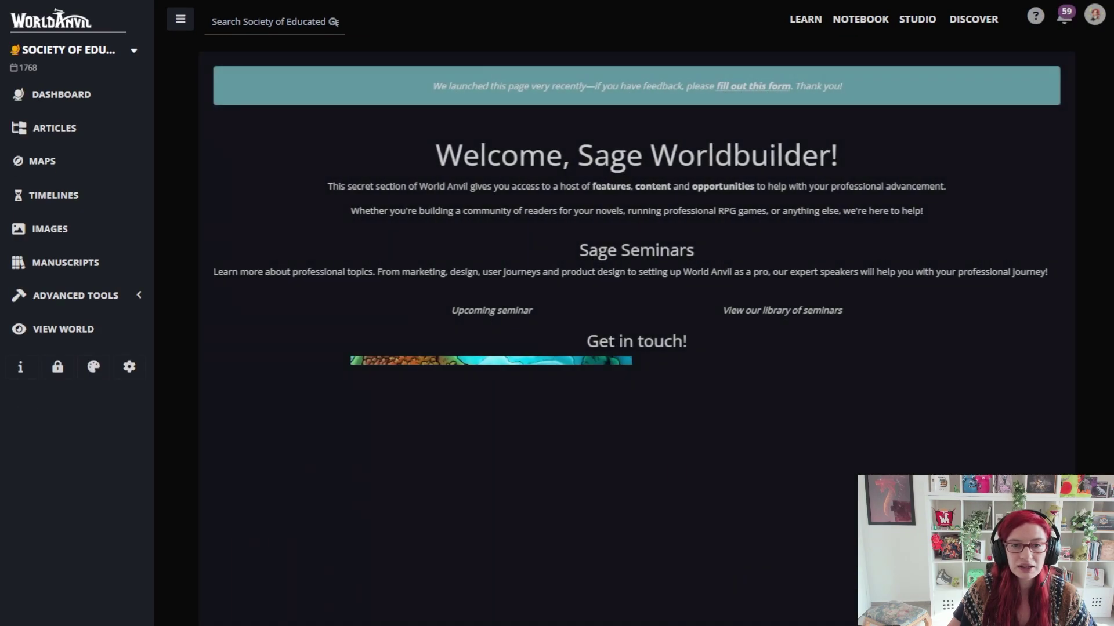
scroll(635, 313, "down", 6)
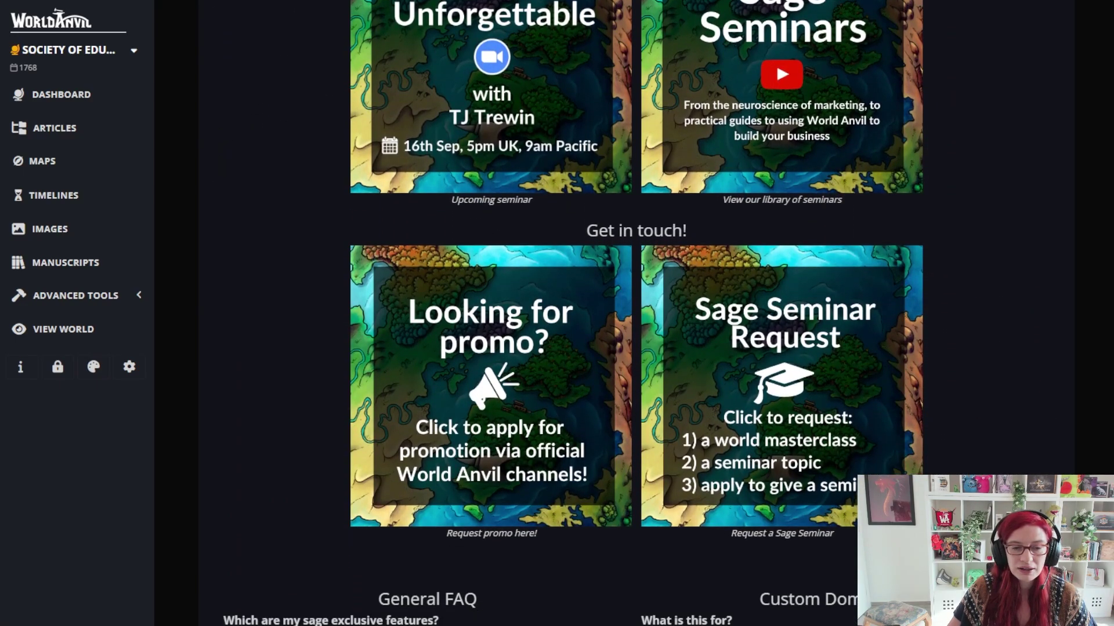
scroll(635, 313, "up", 6)
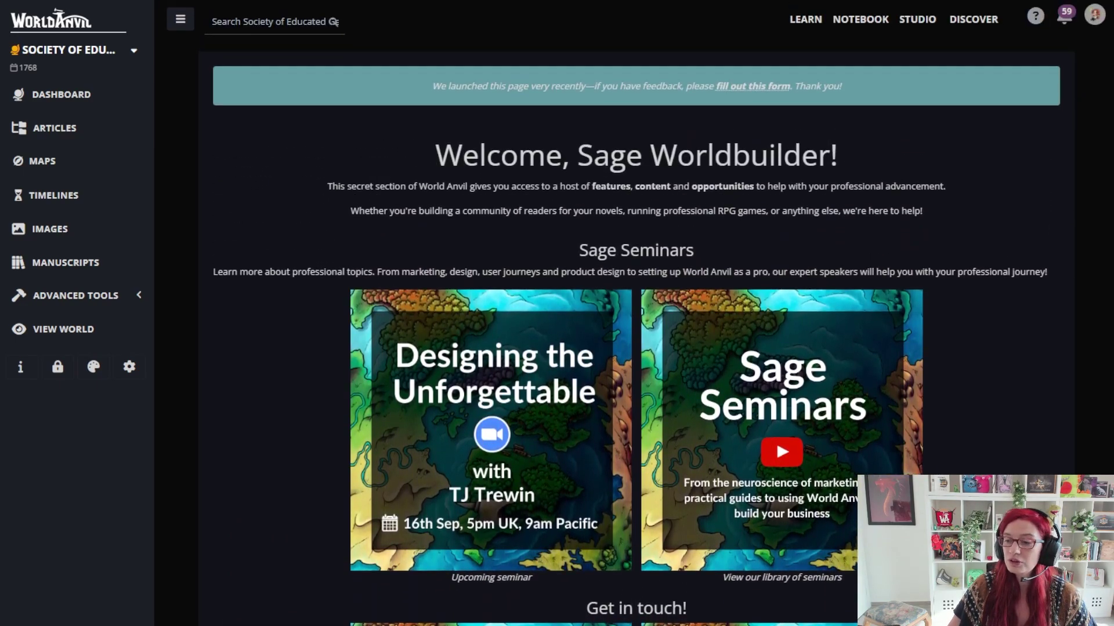